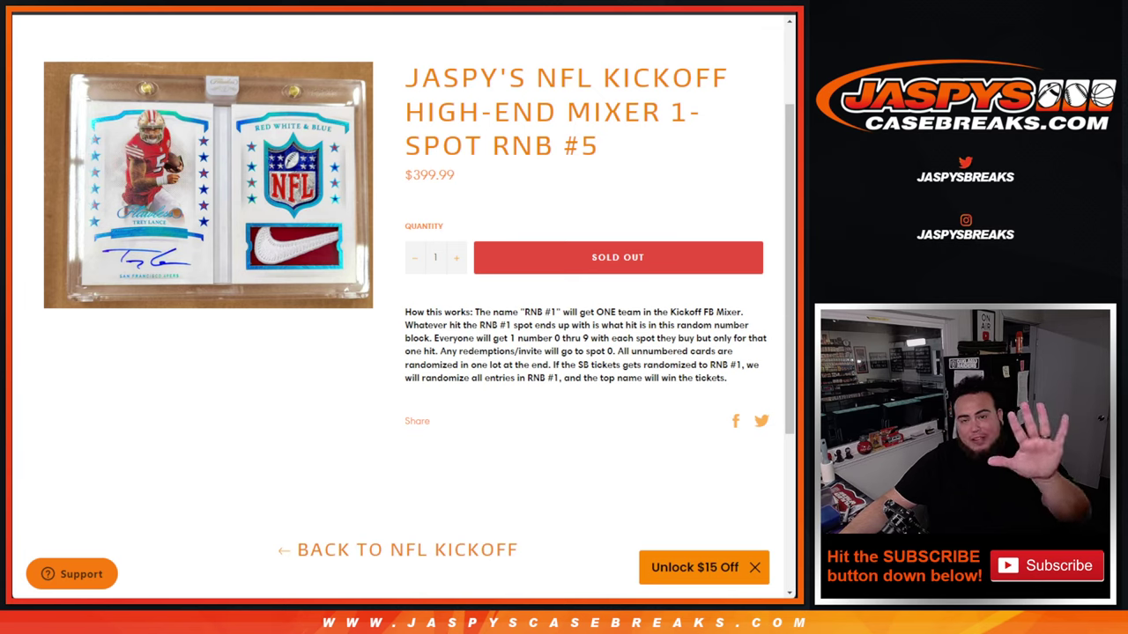
# Highlight the RNB #1, redemptions/invite and unnumbered-card rules, then bring up the list randomizer.
pyautogui.moveTo(519, 312); pyautogui.dragTo(561, 312)
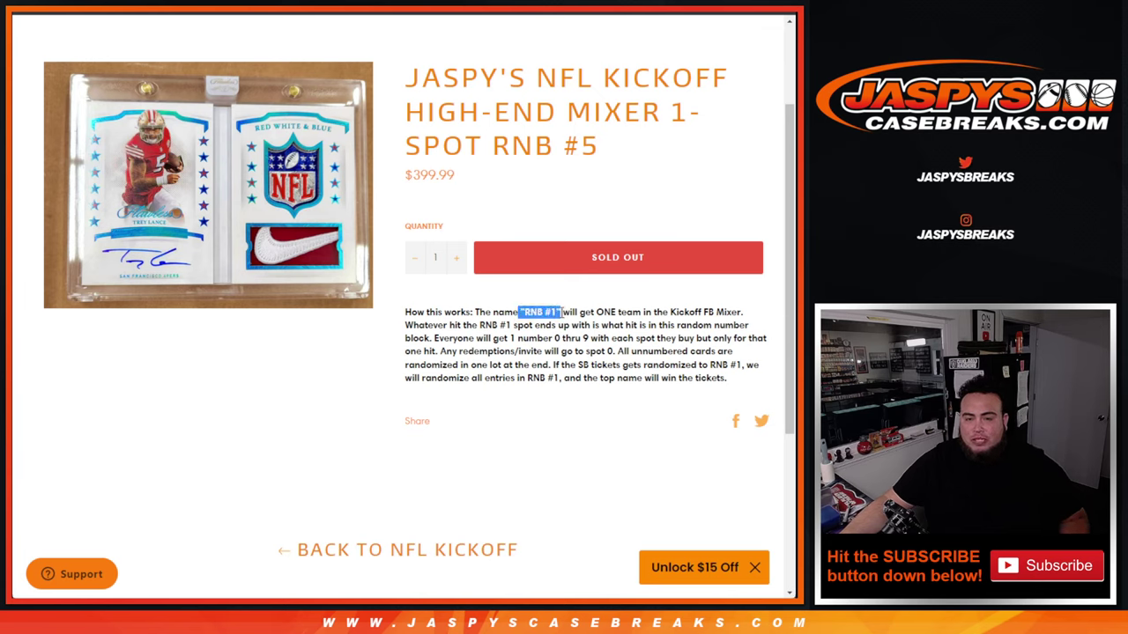
pyautogui.click(591, 309)
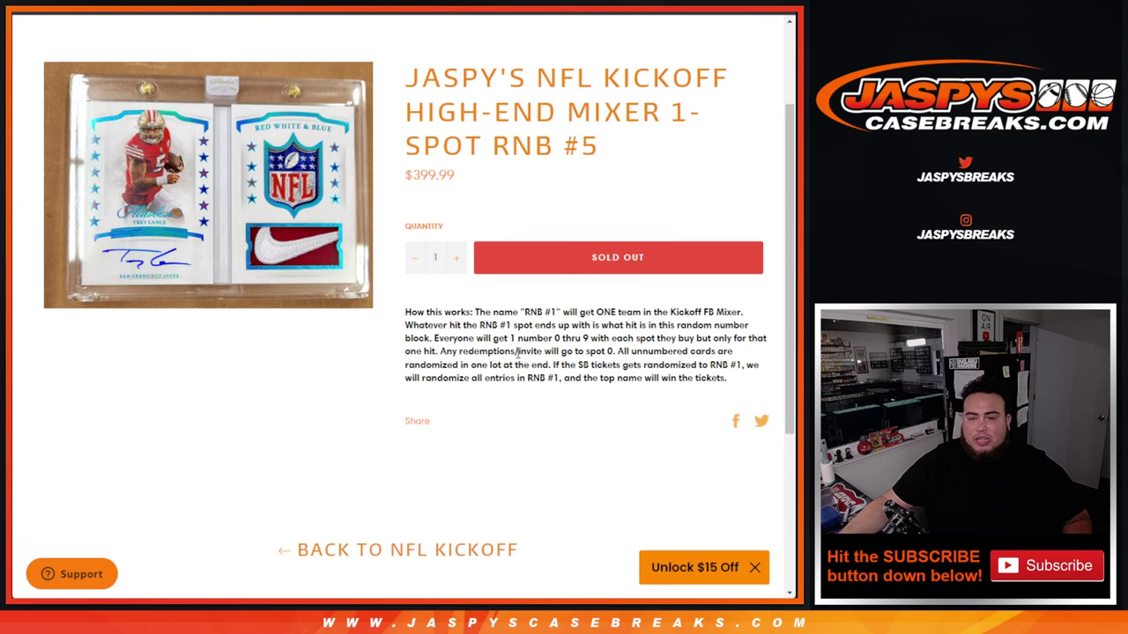
pyautogui.moveTo(511, 352); pyautogui.dragTo(544, 352)
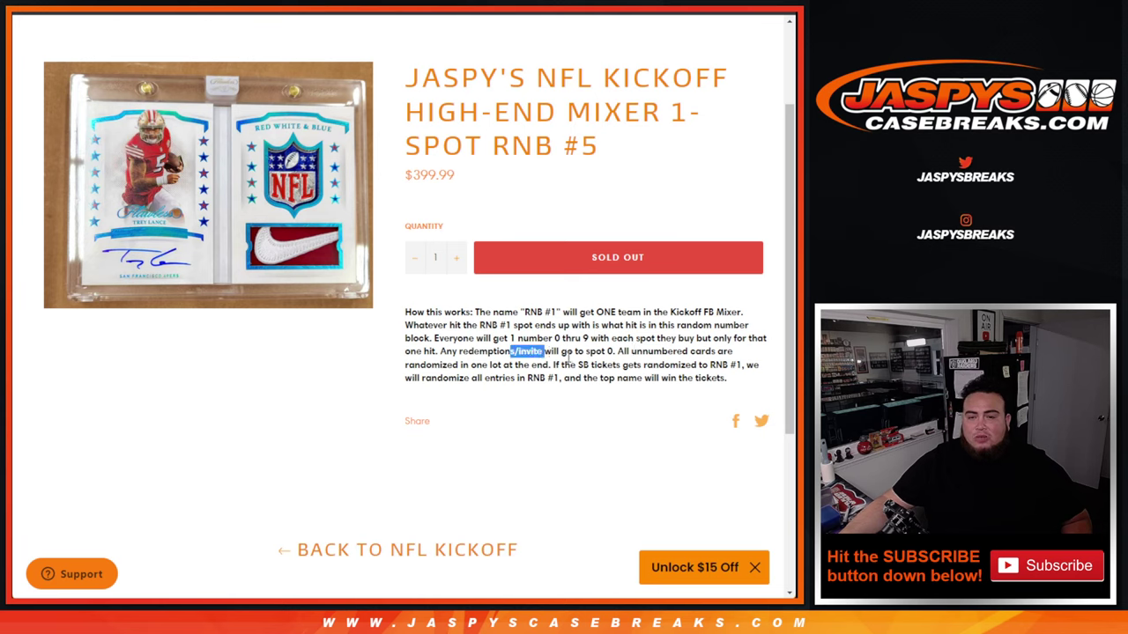
pyautogui.click(568, 357)
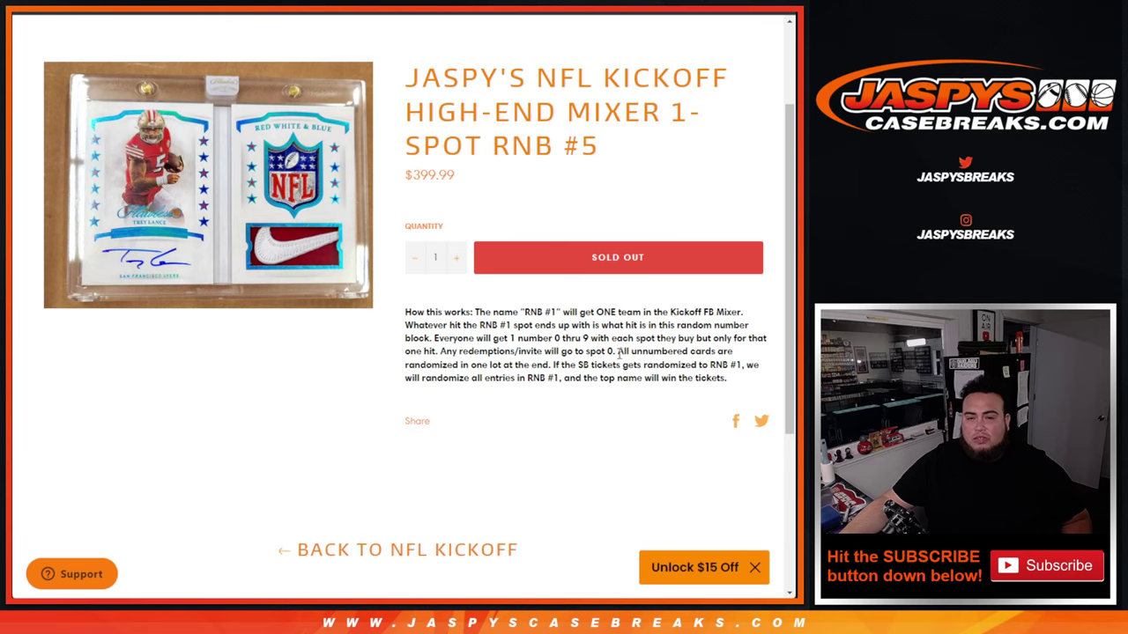
pyautogui.moveTo(619, 351)
pyautogui.mouseDown()
pyautogui.moveTo(731, 352)
pyautogui.moveTo(516, 378)
pyautogui.moveTo(478, 365)
pyautogui.moveTo(555, 364)
pyautogui.mouseUp()
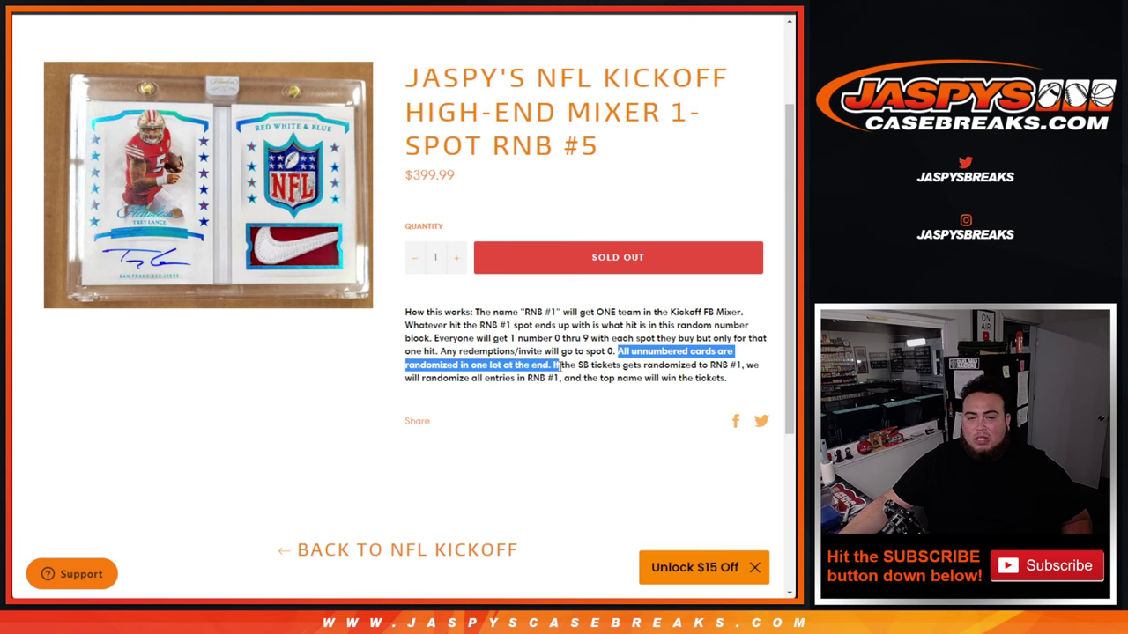
pyautogui.click(567, 365)
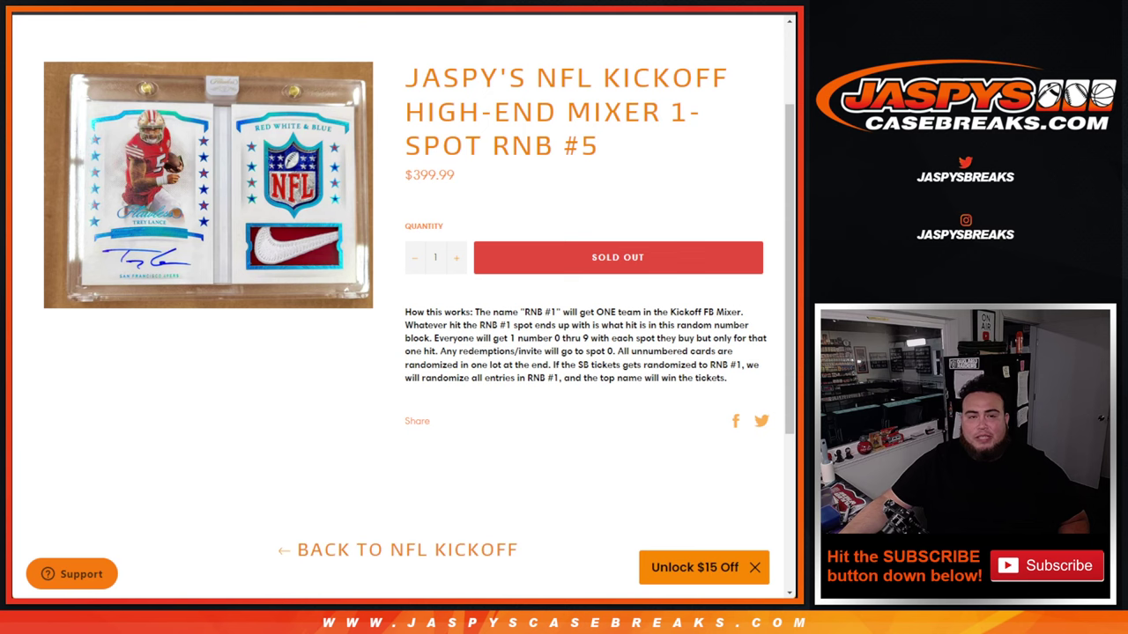
pyautogui.hotkey('ctrl', 'Tab')
pyautogui.hotkey('ctrl', 'Tab')
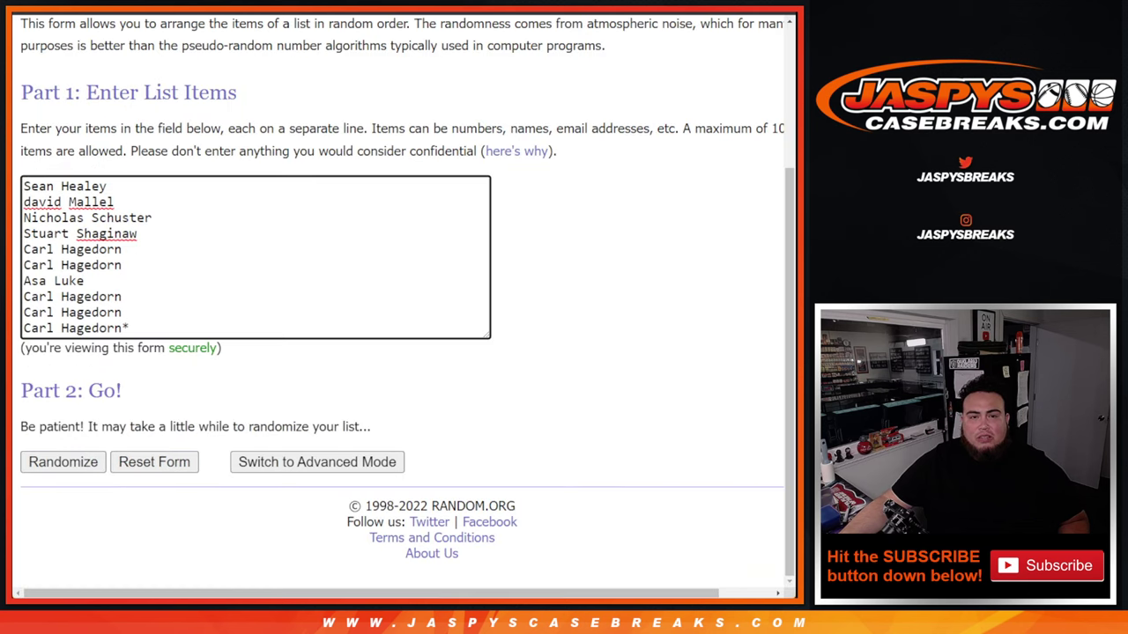
# Roll two dice on the RANDOM.ORG dice roller.
pyautogui.hotkey('ctrl', 'Tab')
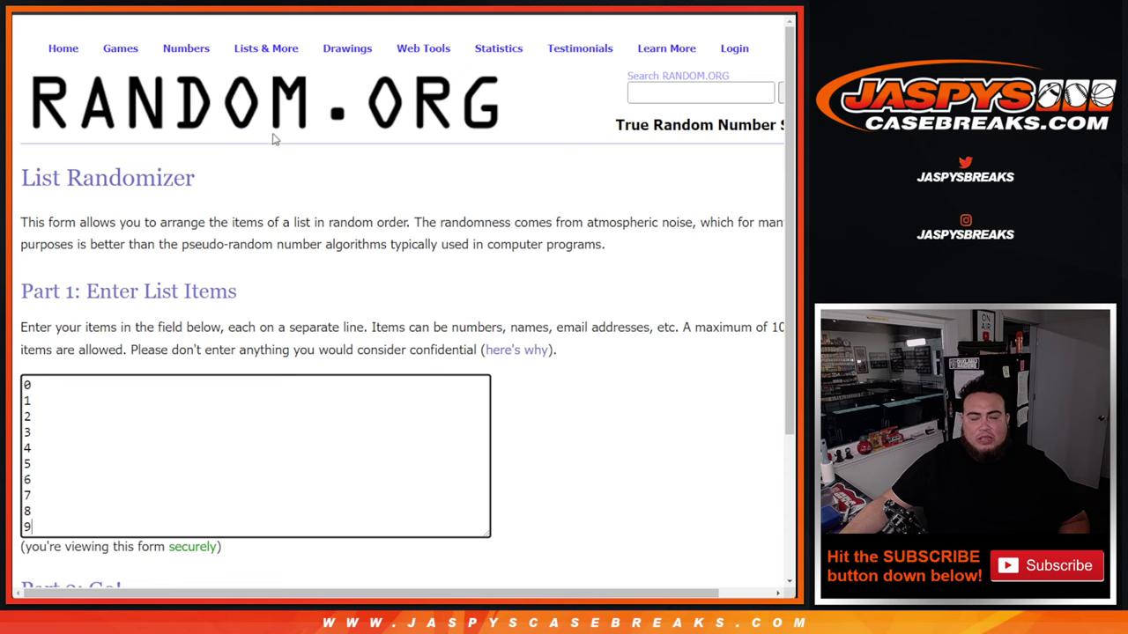
pyautogui.hotkey('ctrl', 'Tab')
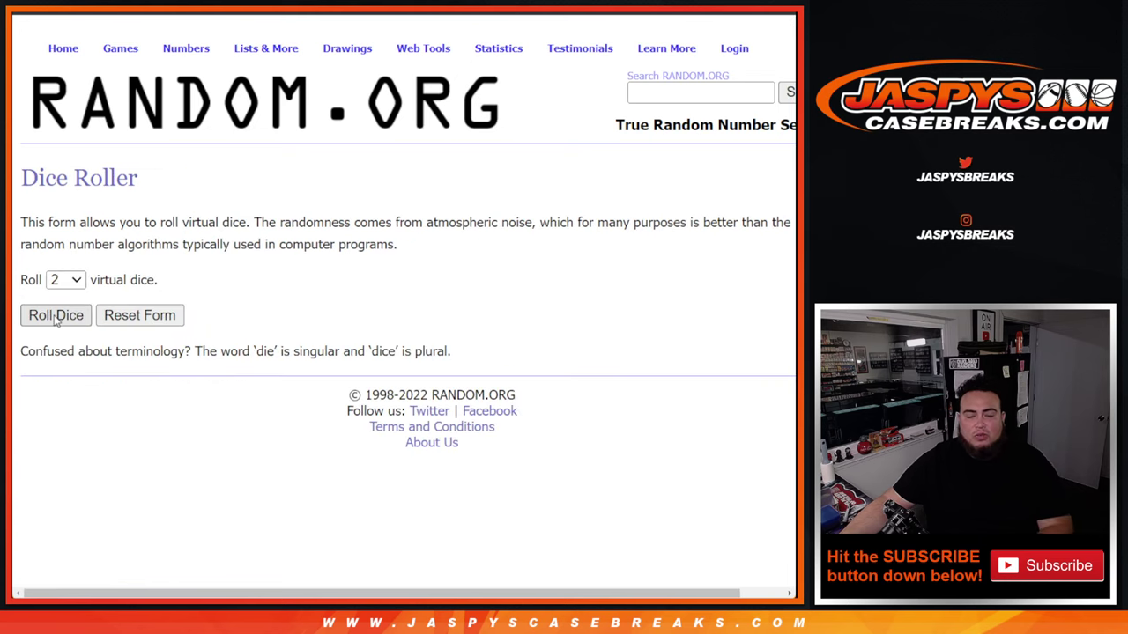
pyautogui.click(56, 317)
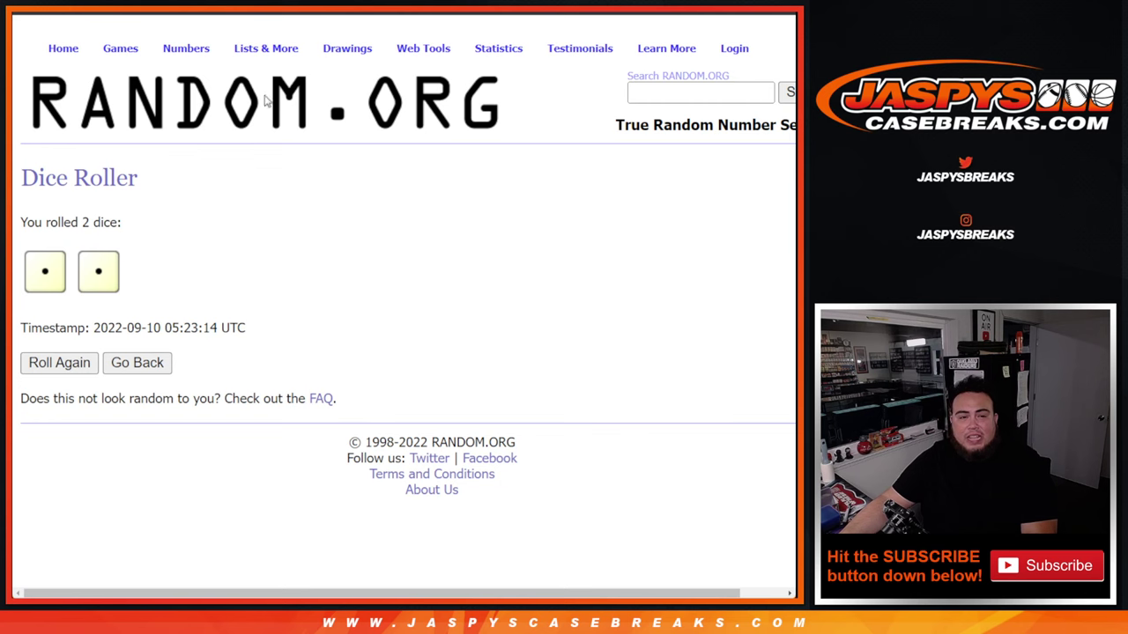
# Shuffle the ten buyer names twice and select the shuffled list.
pyautogui.hotkey('ctrl', 'Tab')
pyautogui.click(44, 471)
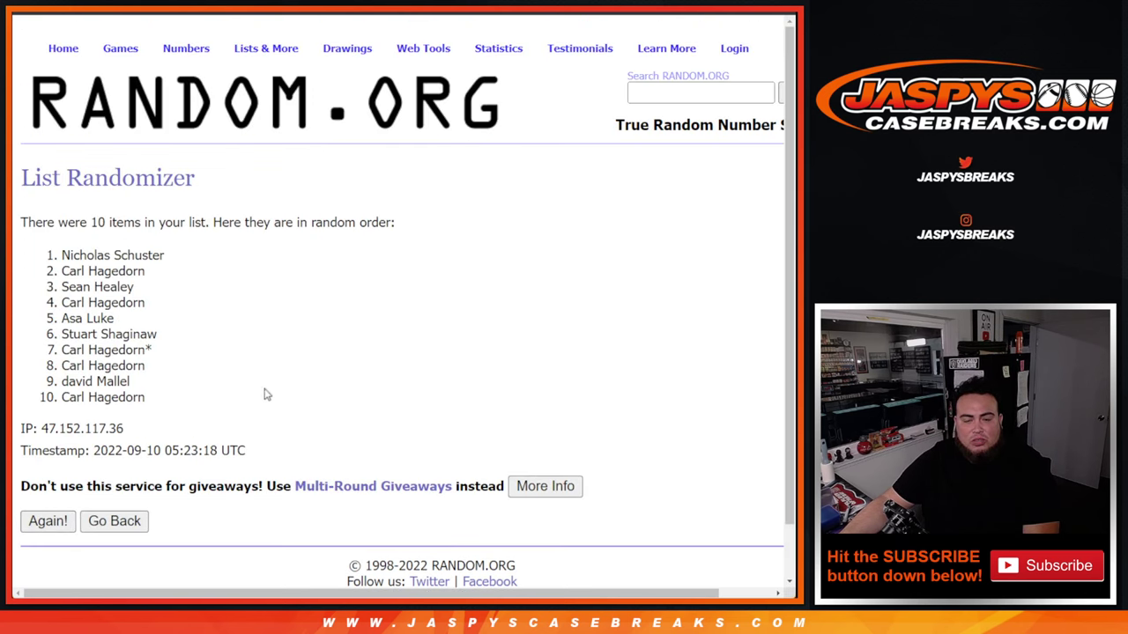
pyautogui.click(47, 520)
pyautogui.moveTo(193, 521); pyautogui.dragTo(296, 525)
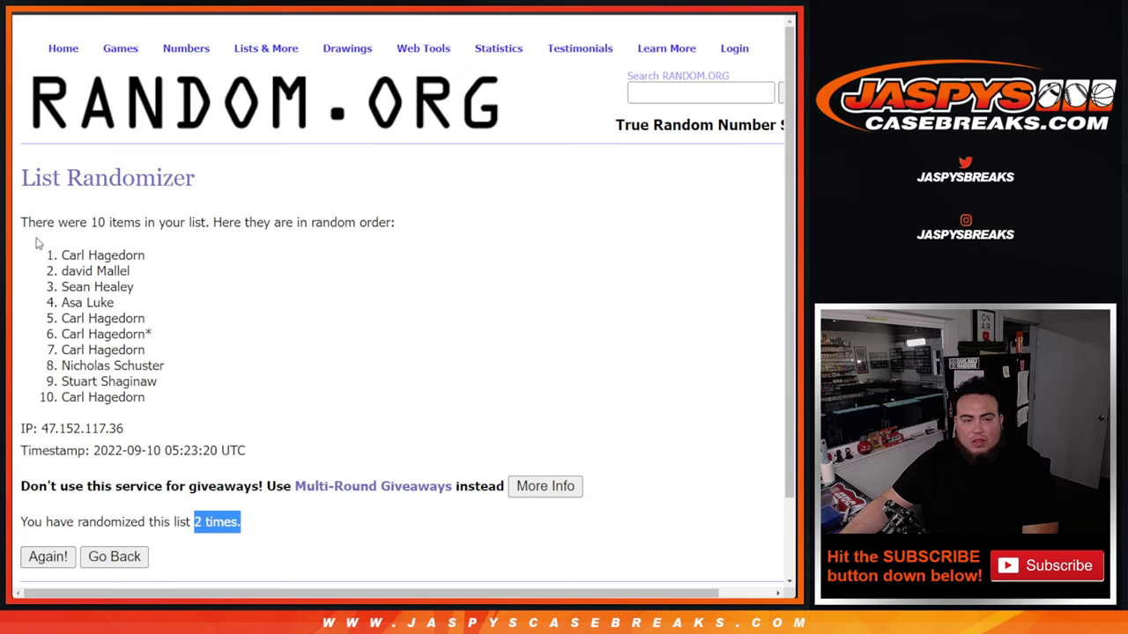
pyautogui.moveTo(37, 243)
pyautogui.mouseDown()
pyautogui.moveTo(179, 327)
pyautogui.moveTo(153, 404)
pyautogui.mouseUp()
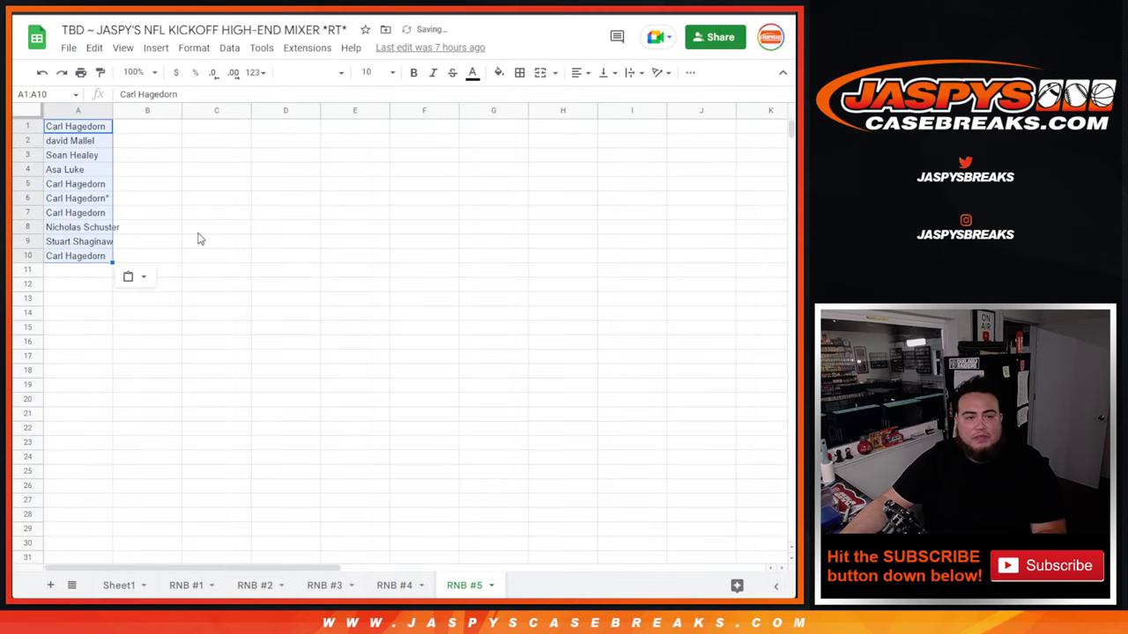
# Shuffle the numbers 0–9 twice, ending 9, 4, 8, 7, 2, 6, 5, 3, 1, 0, and select them.
pyautogui.hotkey('ctrl', 'Tab')
pyautogui.hotkey('ctrl', 'Tab')
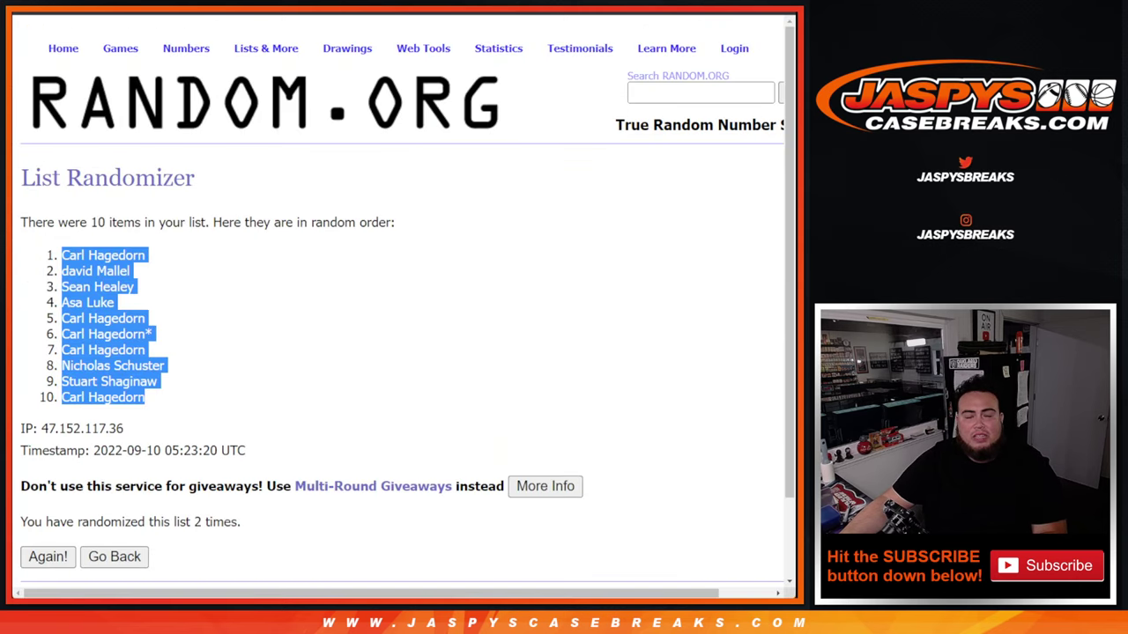
pyautogui.hotkey('ctrl', 'Tab')
pyautogui.click(75, 384)
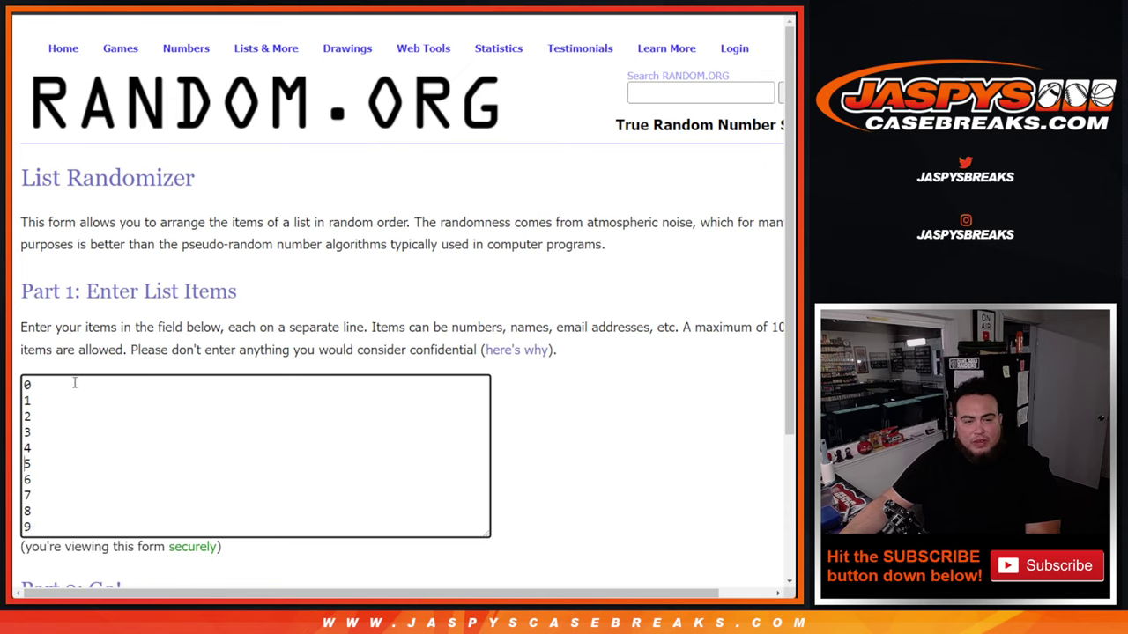
pyautogui.scroll(-3, 75, 384)
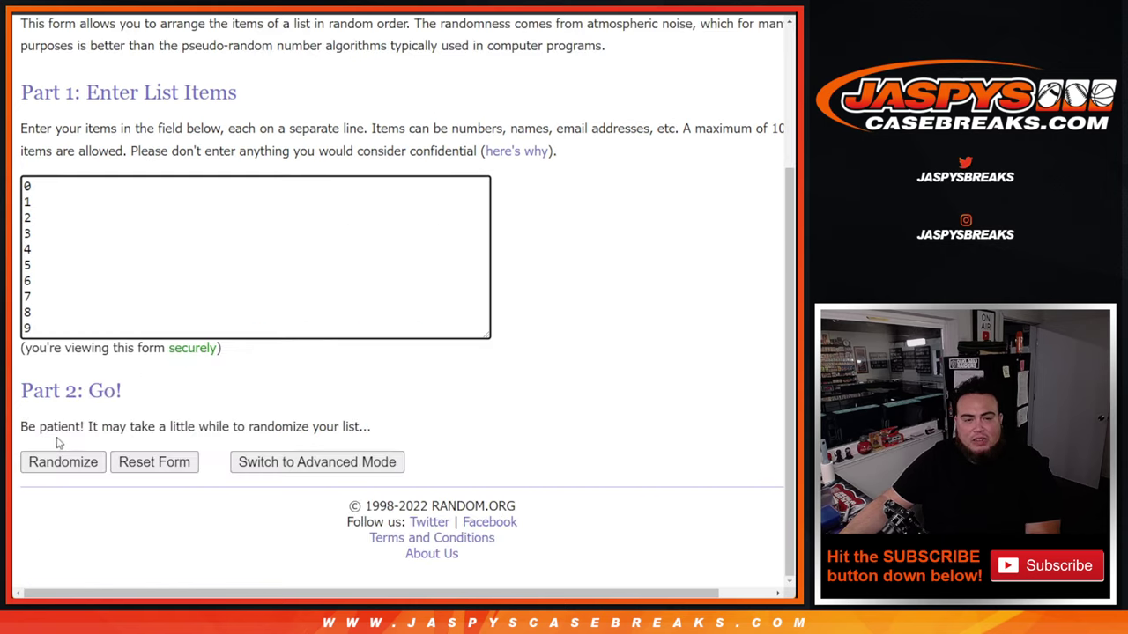
pyautogui.click(50, 464)
pyautogui.click(50, 520)
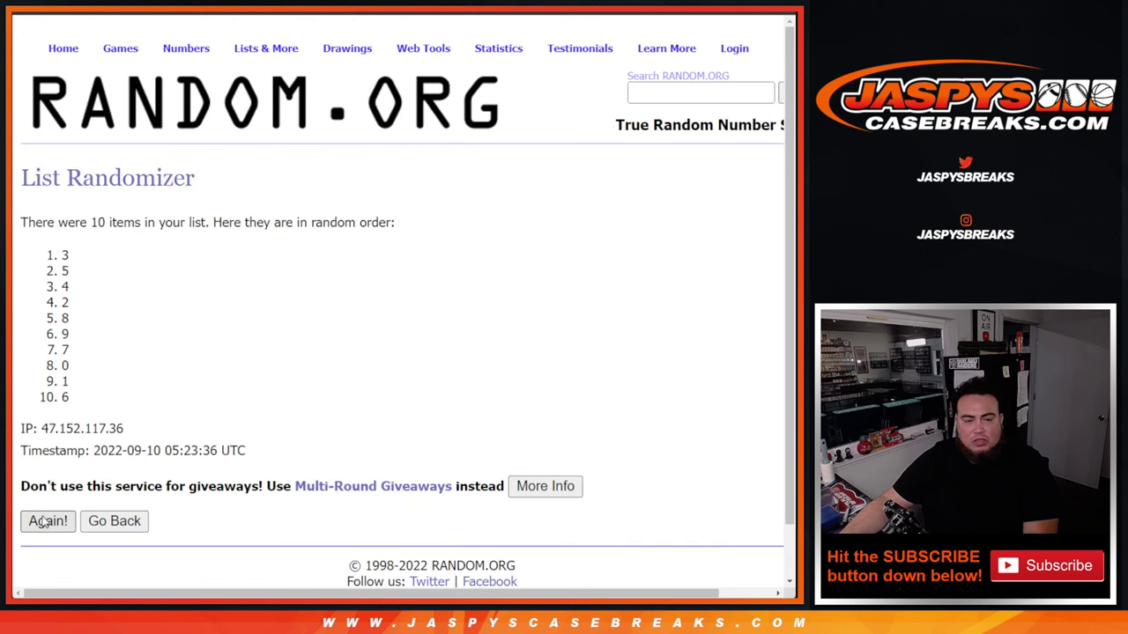
pyautogui.scroll(-2, 207, 392)
pyautogui.moveTo(195, 429); pyautogui.dragTo(352, 433)
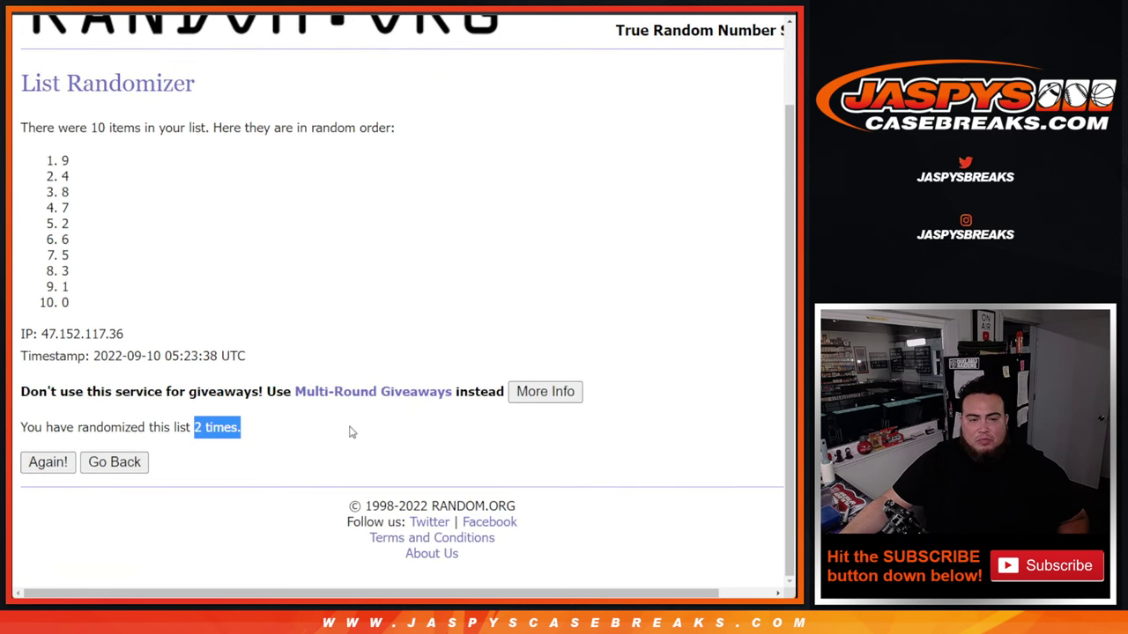
pyautogui.moveTo(47, 160)
pyautogui.mouseDown()
pyautogui.moveTo(103, 164)
pyautogui.moveTo(66, 304)
pyautogui.mouseUp()
pyautogui.hotkey('ctrl', 'c')
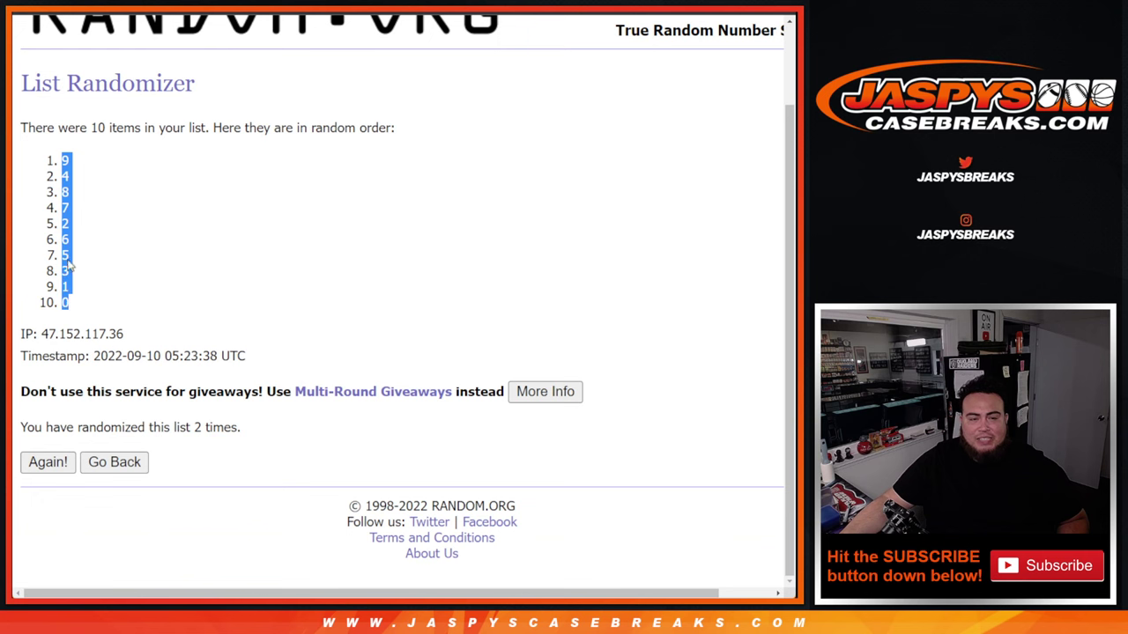
# Paste the shuffled numbers into column B, set all text to size 24, and fit column widths.
pyautogui.hotkey('ctrl', 'Tab')
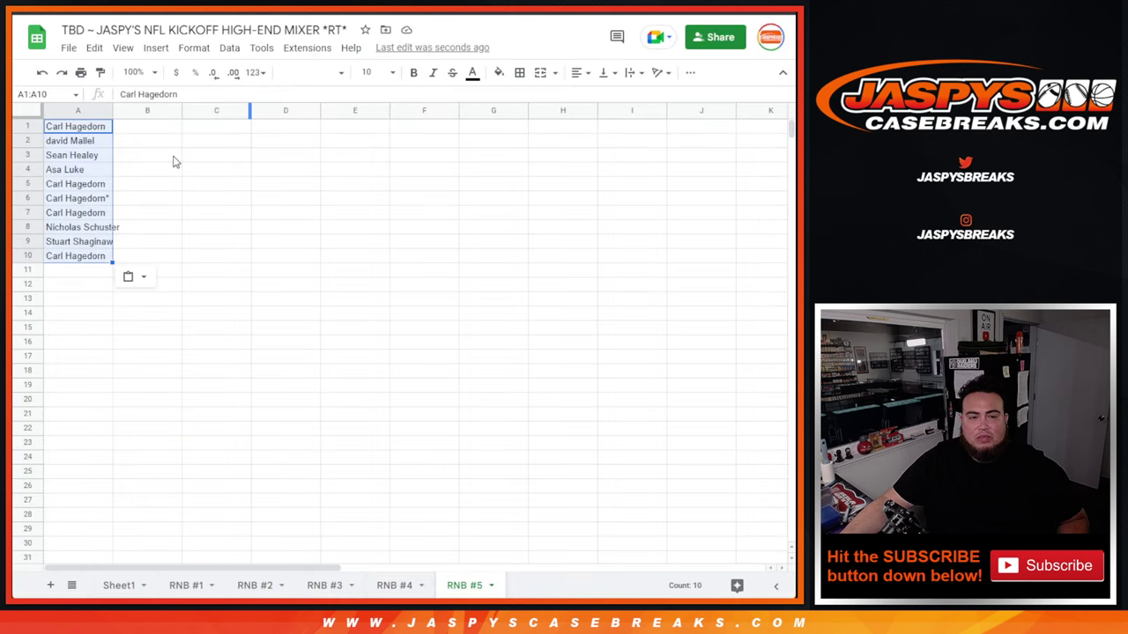
pyautogui.click(163, 129)
pyautogui.hotkey('ctrl', 'v')
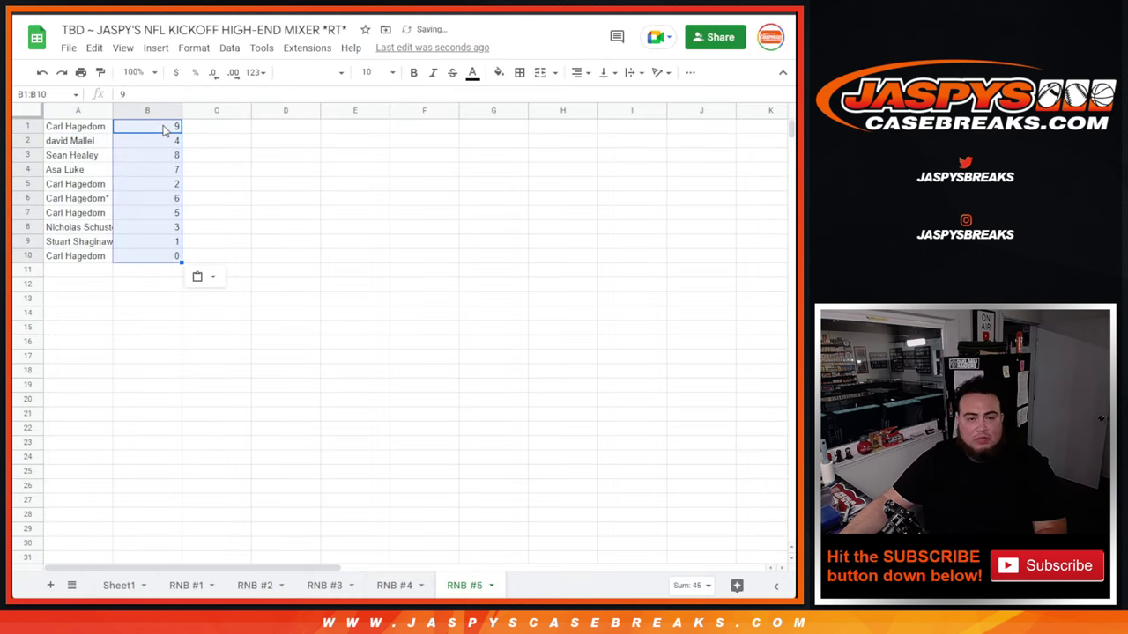
pyautogui.click(35, 111)
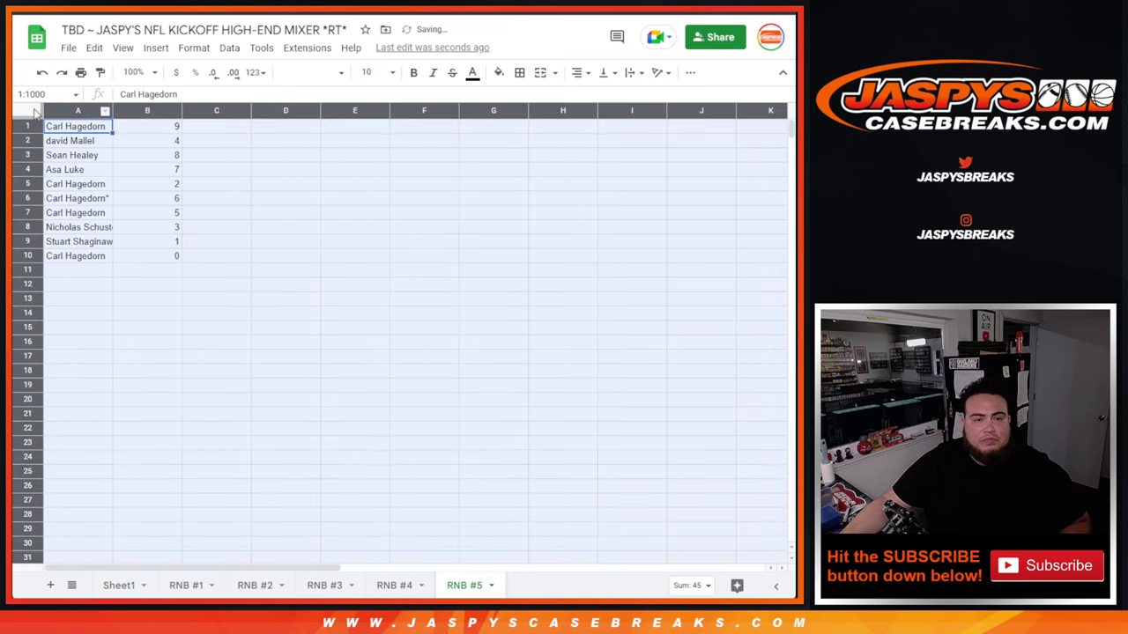
pyautogui.click(374, 72)
pyautogui.click(367, 291)
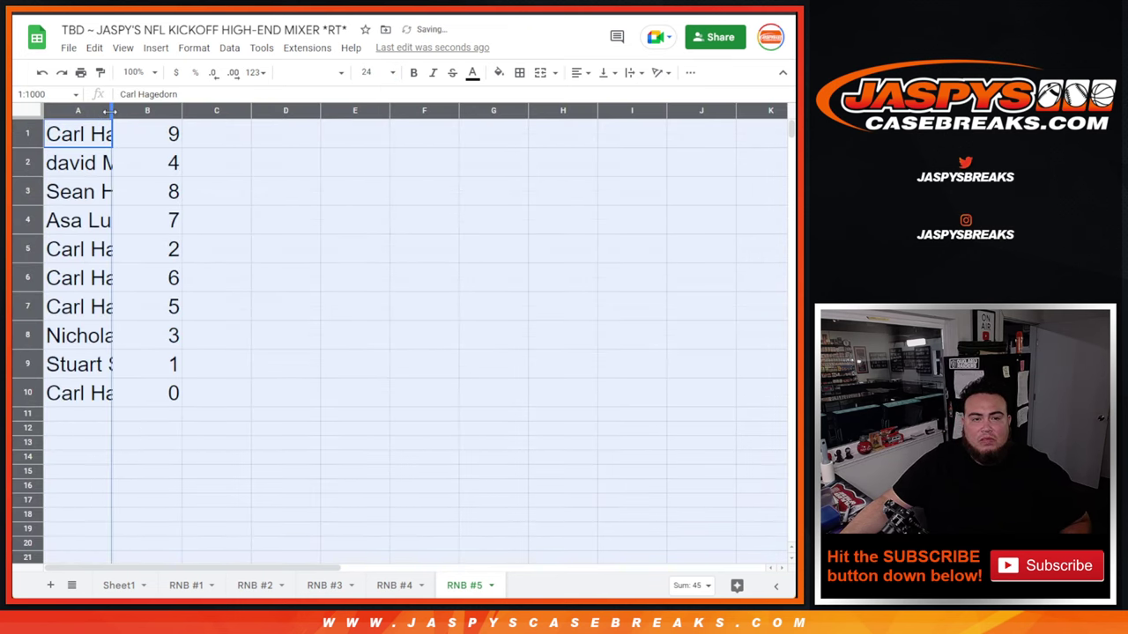
pyautogui.doubleClick(113, 110)
# Go down rows 1–10, checking each buyer's assigned number.
pyautogui.click(27, 133)
pyautogui.click(28, 166)
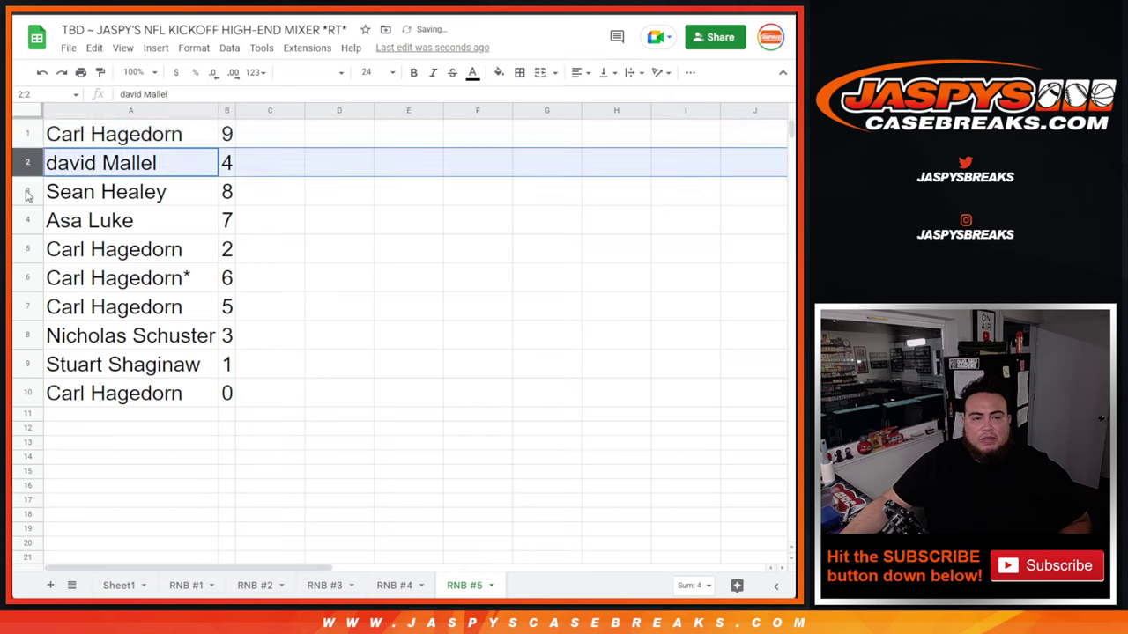
pyautogui.click(28, 194)
pyautogui.click(27, 220)
pyautogui.click(24, 251)
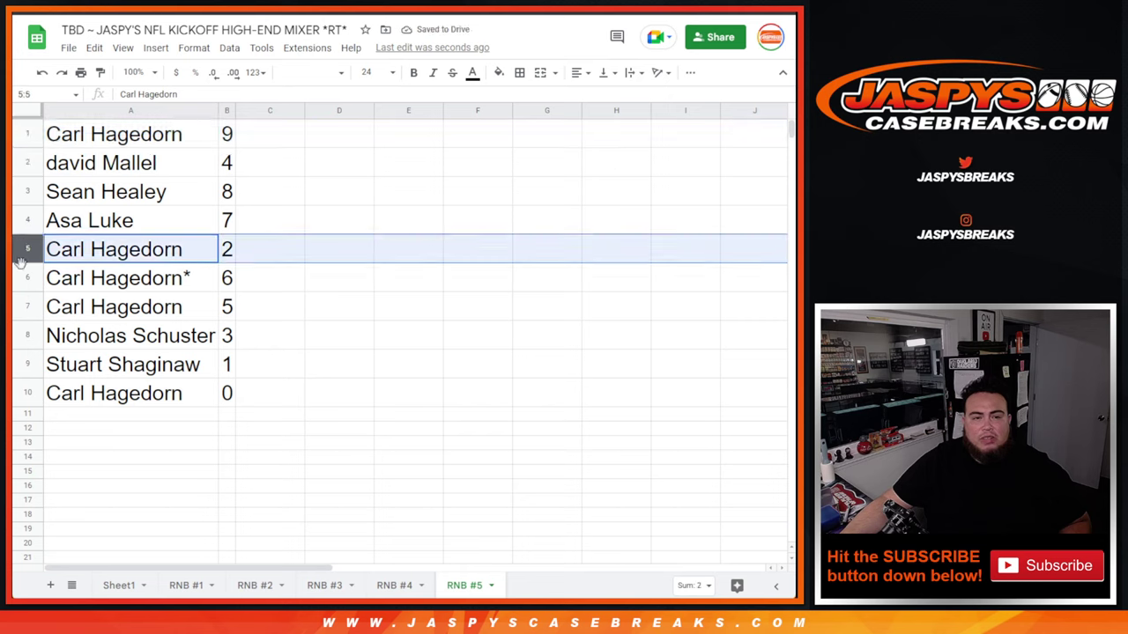
pyautogui.click(25, 280)
pyautogui.click(25, 308)
pyautogui.click(22, 336)
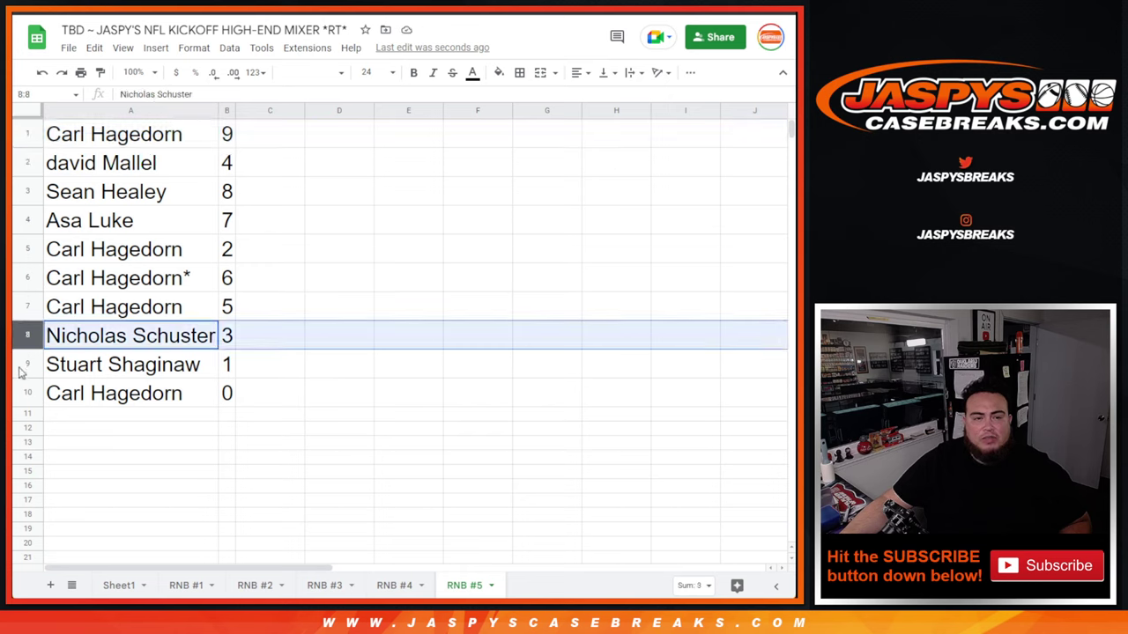
pyautogui.click(17, 364)
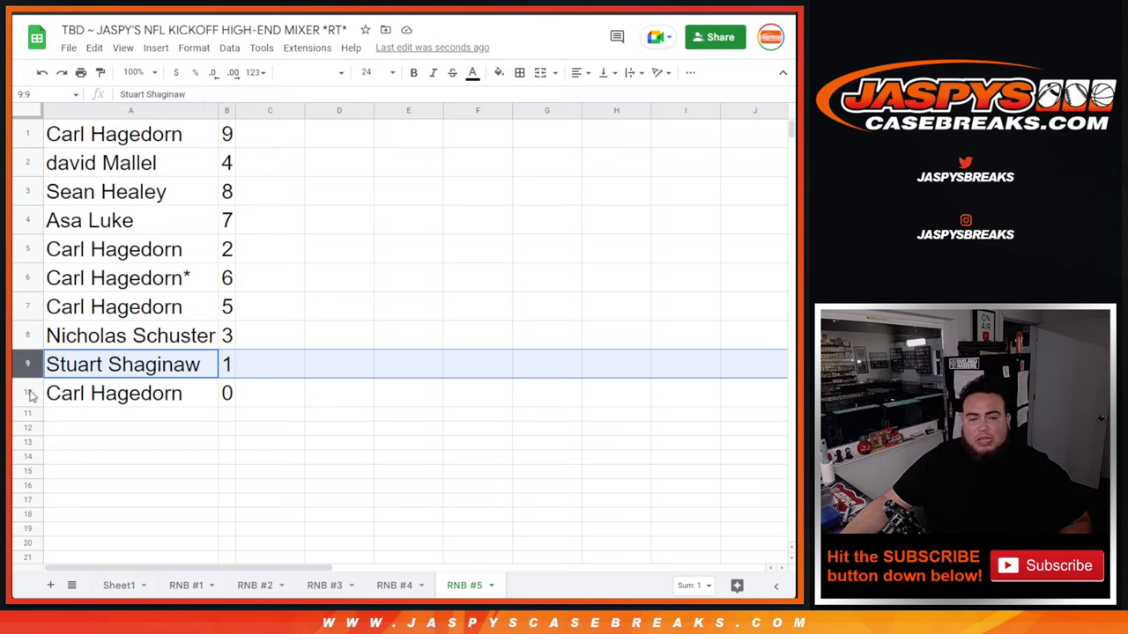
pyautogui.click(27, 393)
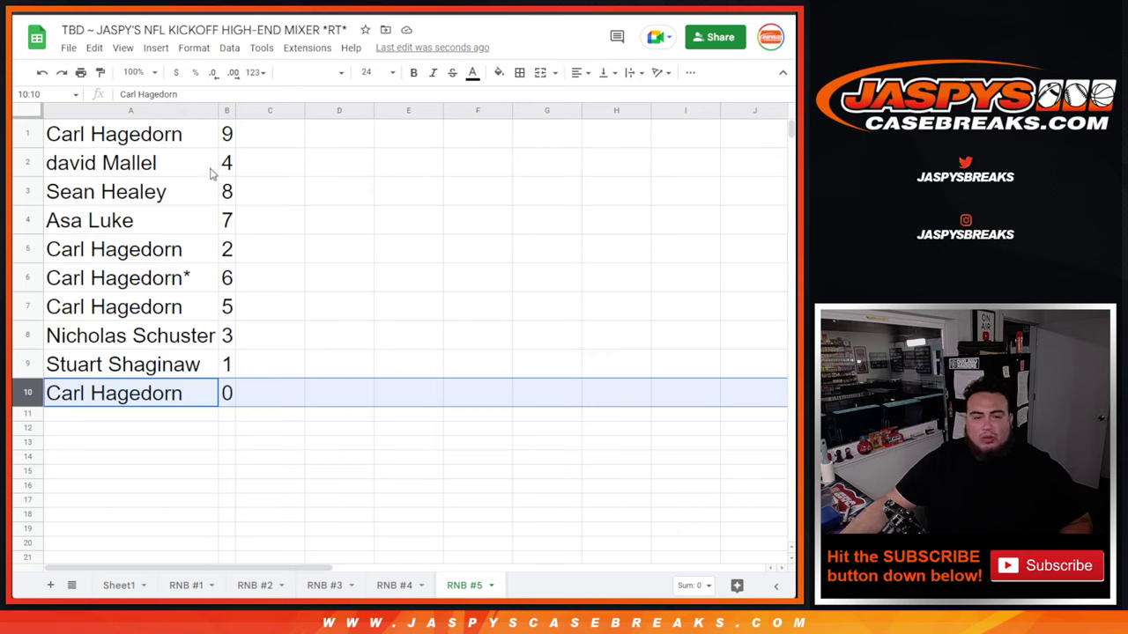
# Sort the sheet by column B ascending so numbers run 0 to 9.
pyautogui.click(228, 108)
pyautogui.rightClick(228, 110)
pyautogui.click(347, 369)
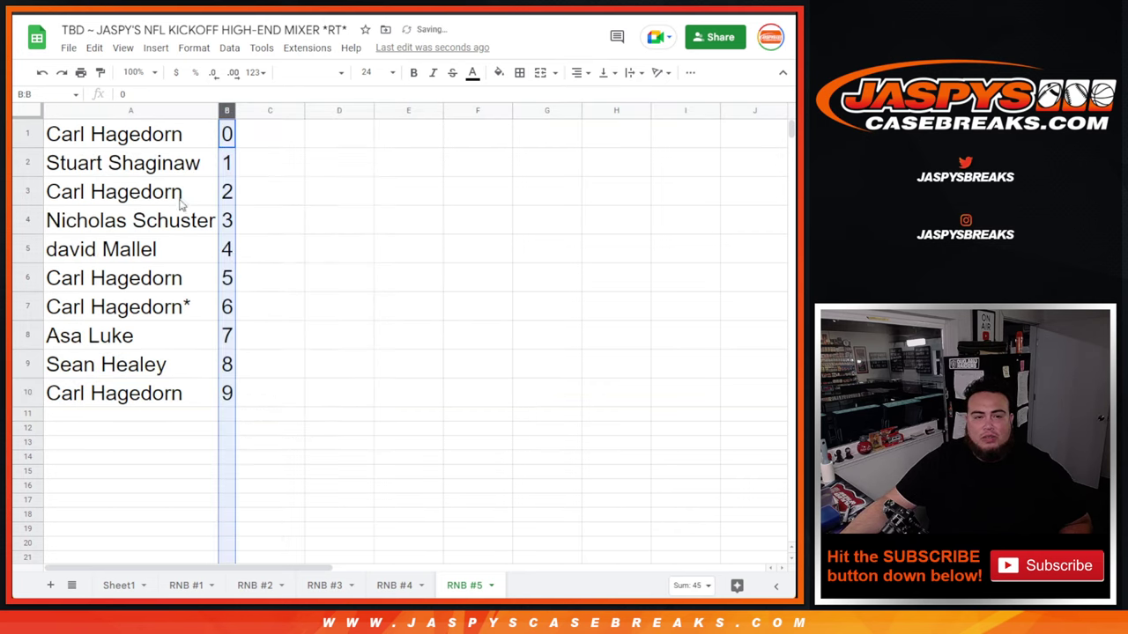
pyautogui.click(155, 141)
# Give A1:B10 borders on every cell and centre-align the names.
pyautogui.moveTo(155, 132)
pyautogui.mouseDown()
pyautogui.moveTo(227, 278)
pyautogui.moveTo(227, 393)
pyautogui.mouseUp()
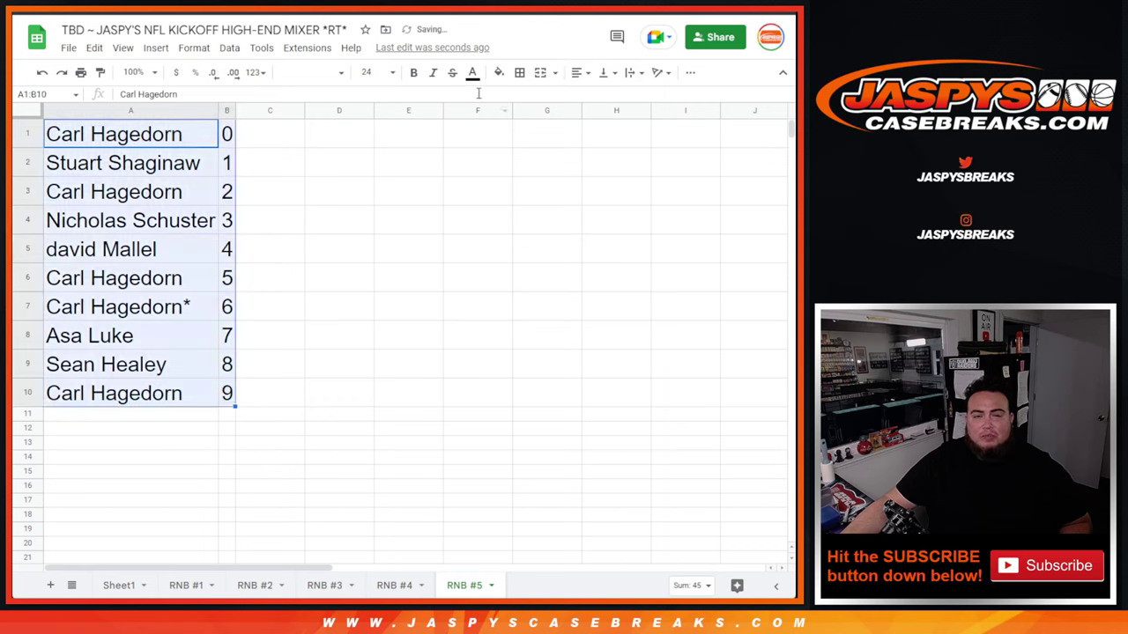
pyautogui.click(519, 72)
pyautogui.click(526, 101)
pyautogui.click(581, 72)
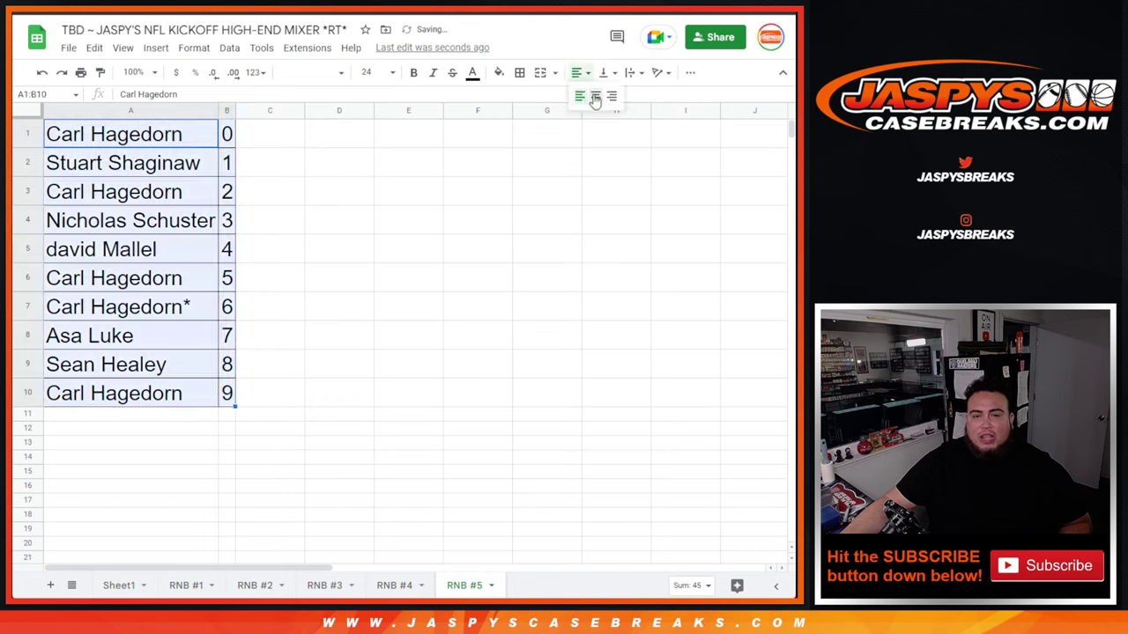
pyautogui.click(589, 95)
# Add a new blank sheet and name it 'RNB #6'.
pyautogui.click(51, 585)
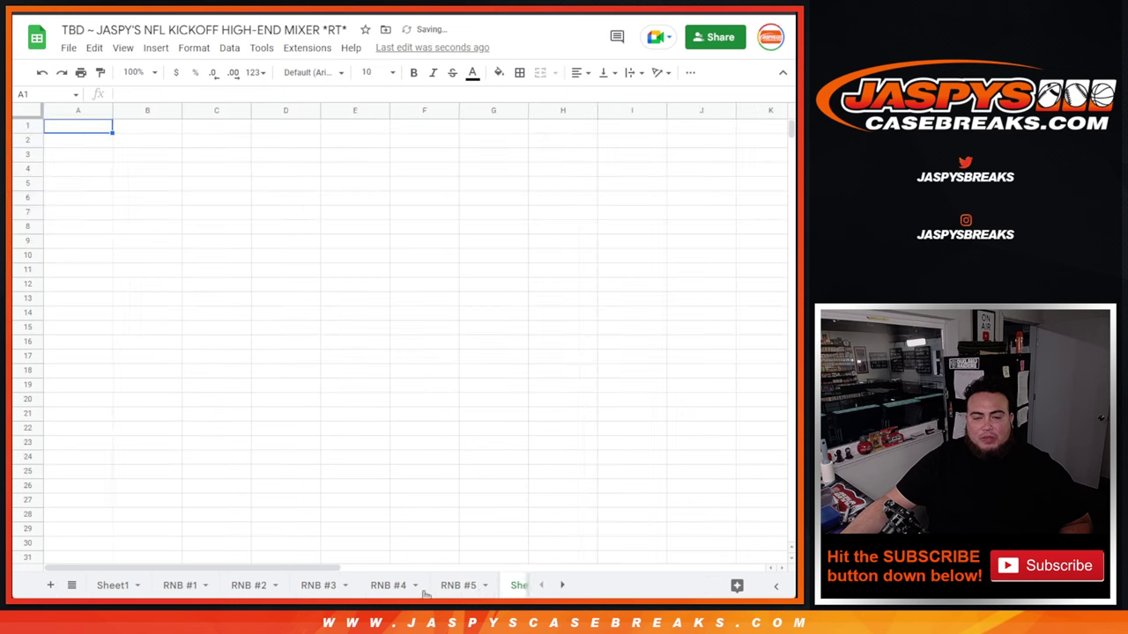
pyautogui.doubleClick(488, 585)
pyautogui.write('RNB')
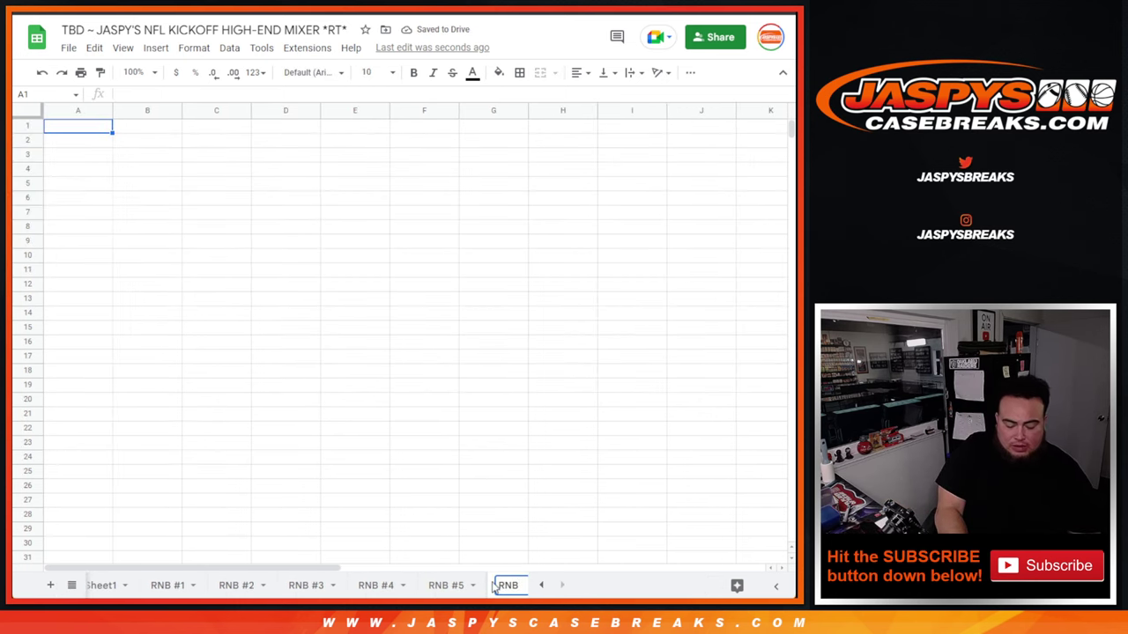
pyautogui.write(' #6')
pyautogui.press('Return')
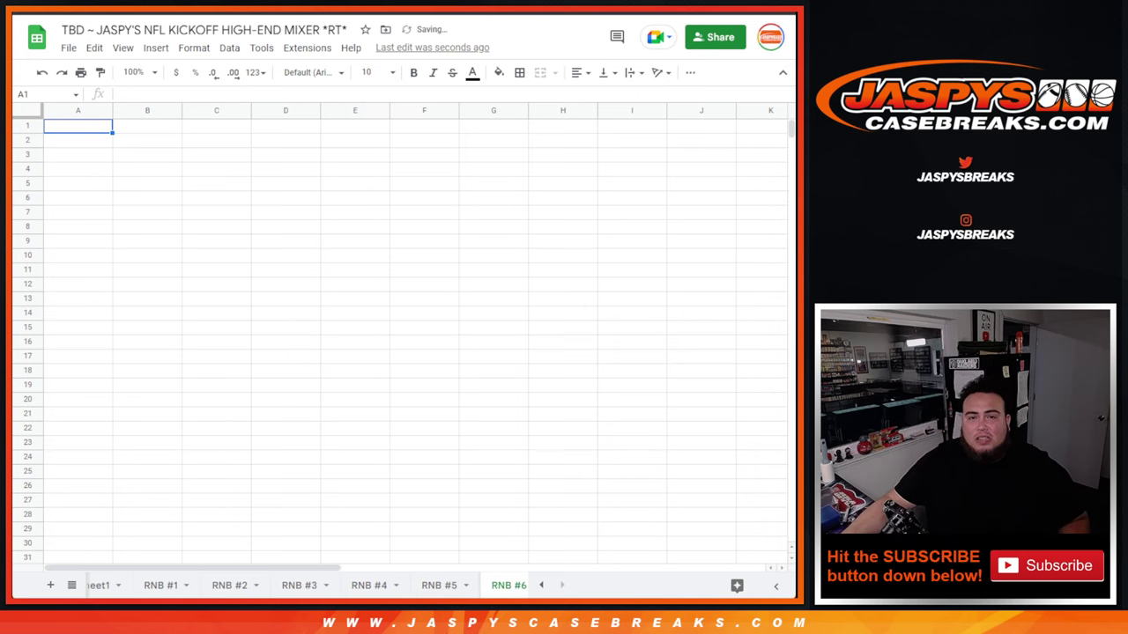
pyautogui.click(186, 382)
pyautogui.scroll(5, 186, 382)
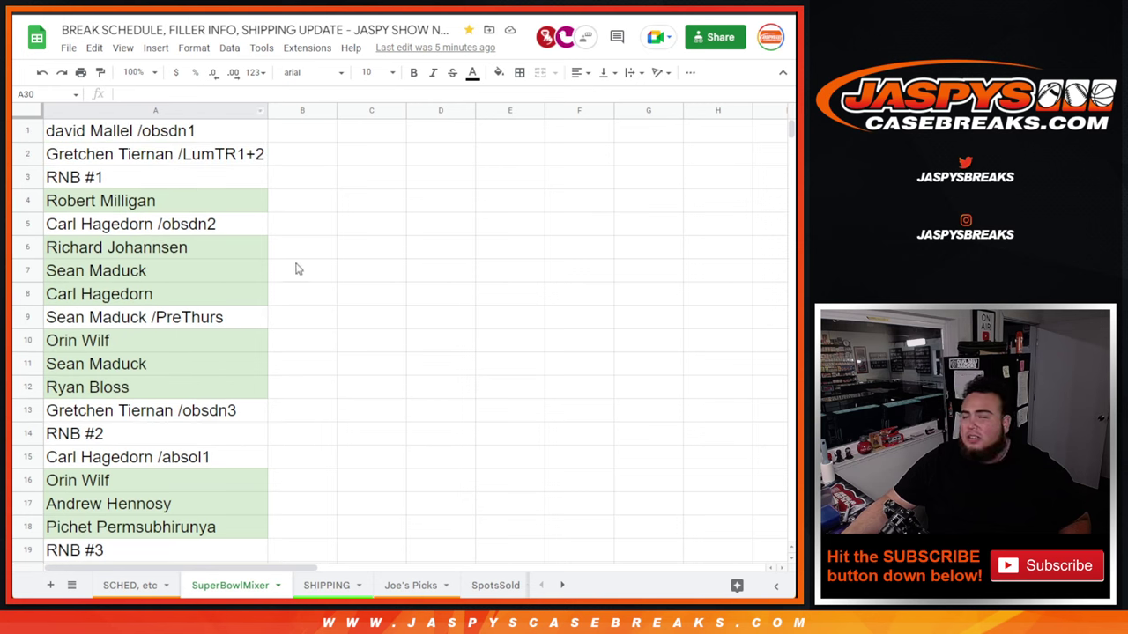
pyautogui.click(202, 204)
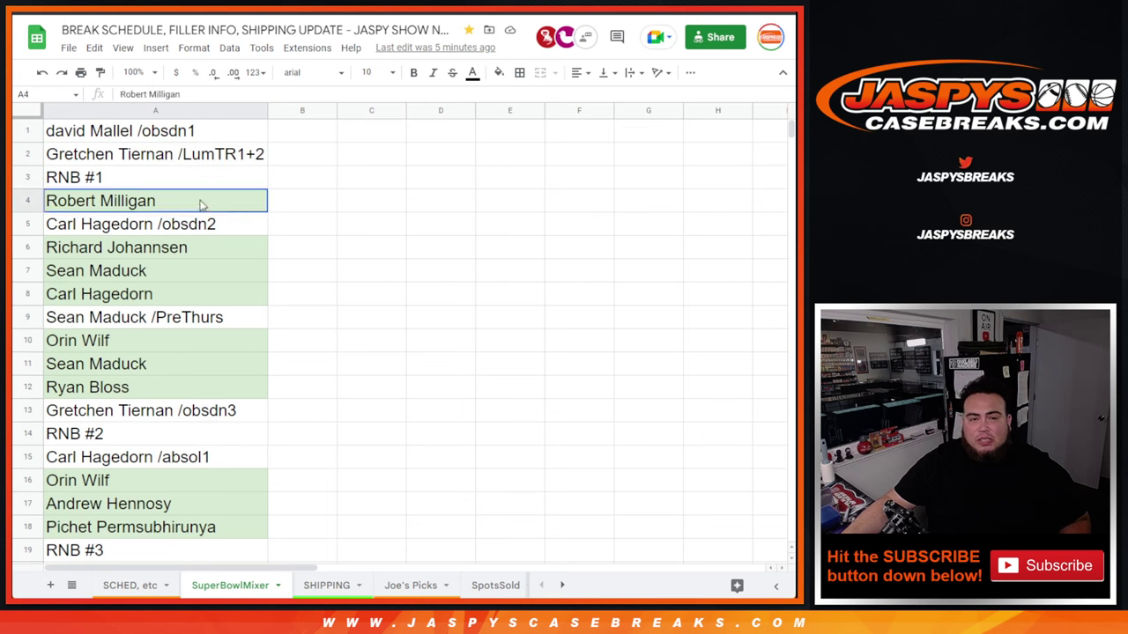
pyautogui.click(188, 247)
pyautogui.click(156, 300)
pyautogui.click(139, 363)
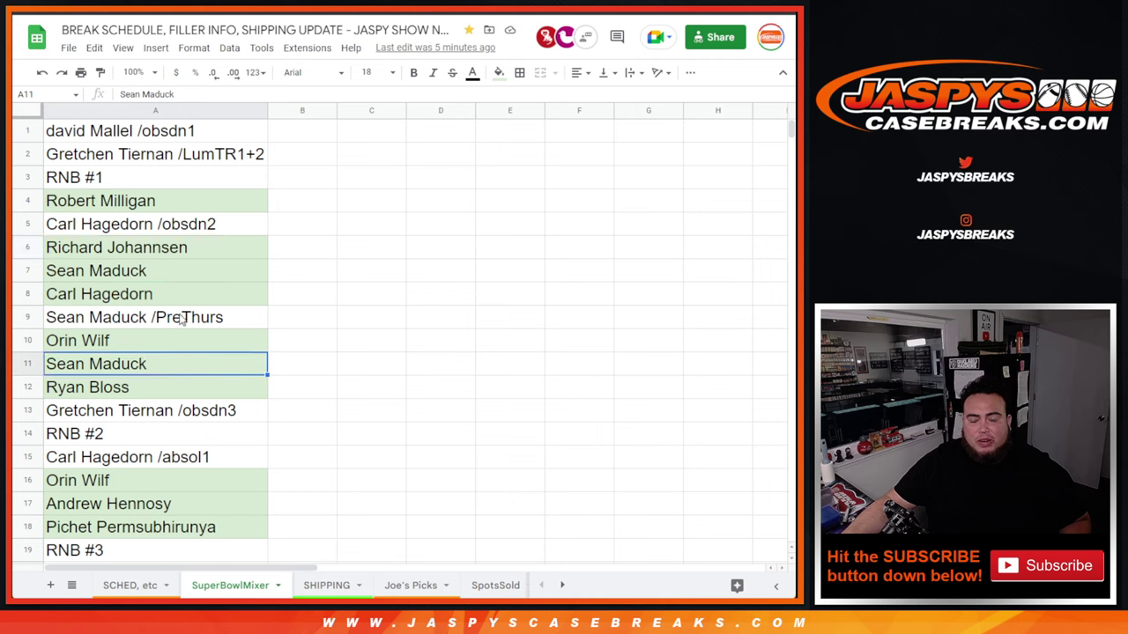
pyautogui.scroll(-1, 172, 295)
pyautogui.scroll(1, 176, 264)
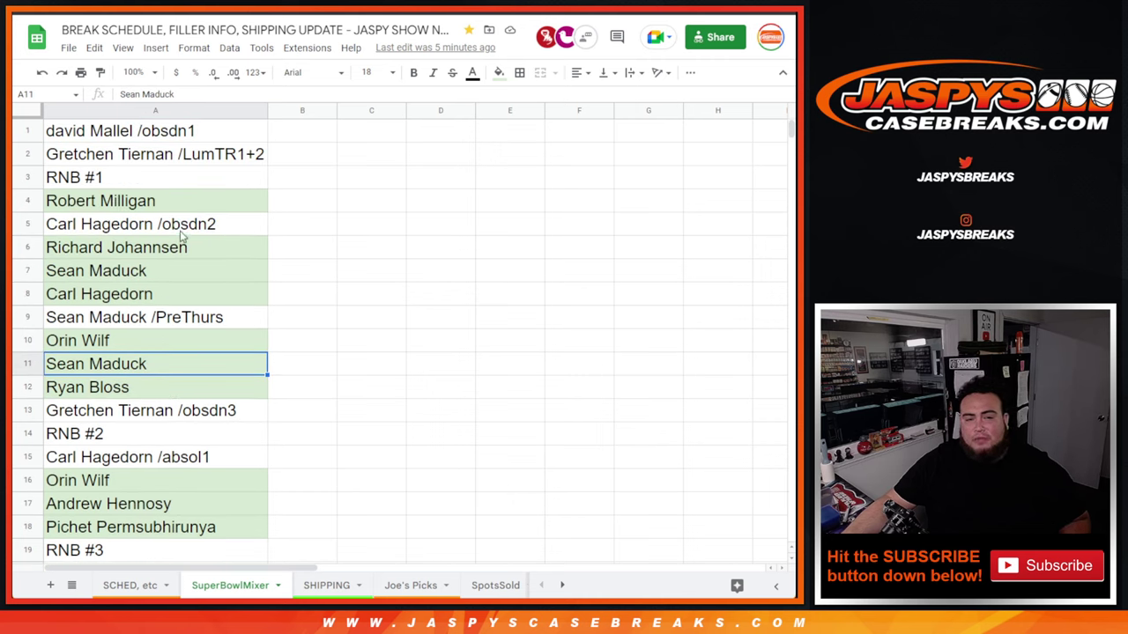
pyautogui.scroll(-3, 168, 222)
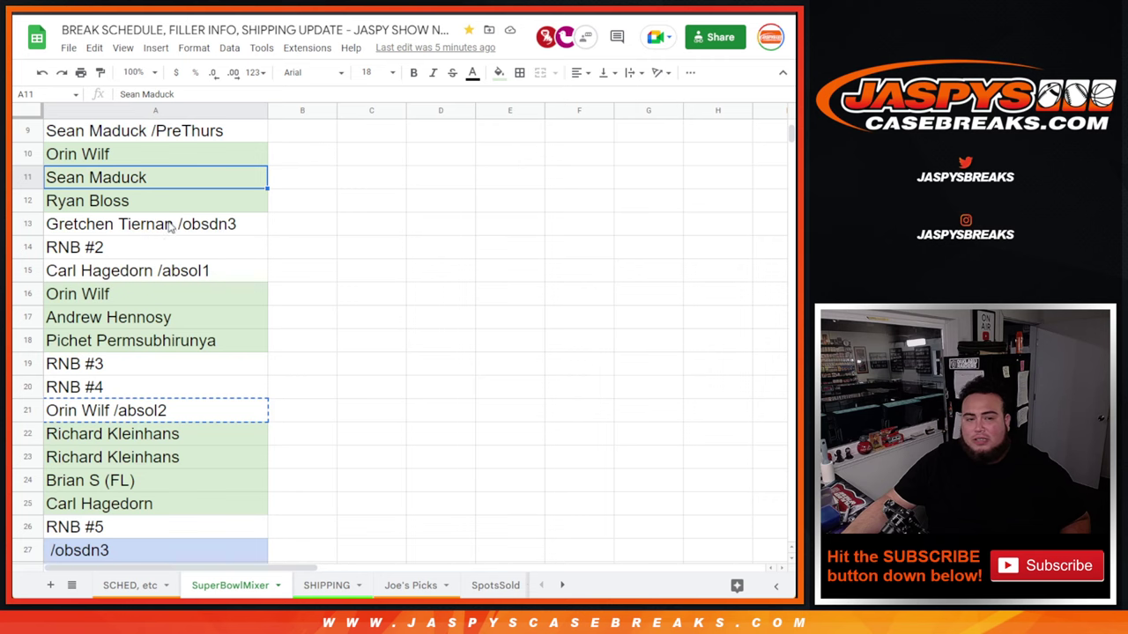
pyautogui.scroll(-4, 170, 225)
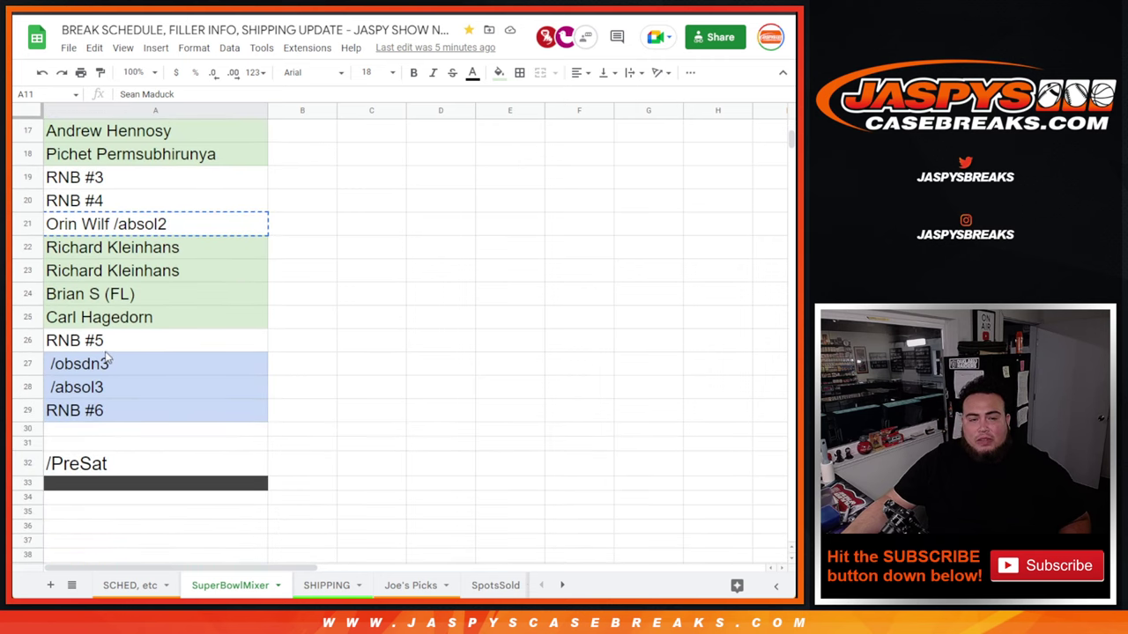
pyautogui.click(109, 344)
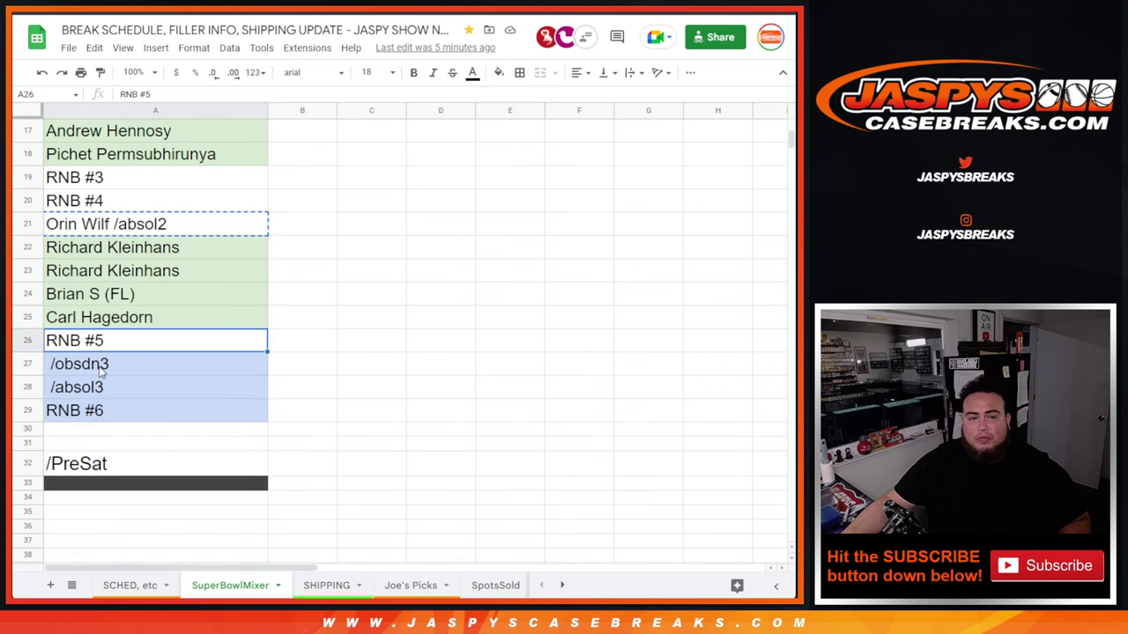
# Step through the /obsdn3, /absol3 and RNB #6 schedule entries after RNB #5.
pyautogui.moveTo(101, 370); pyautogui.dragTo(98, 415)
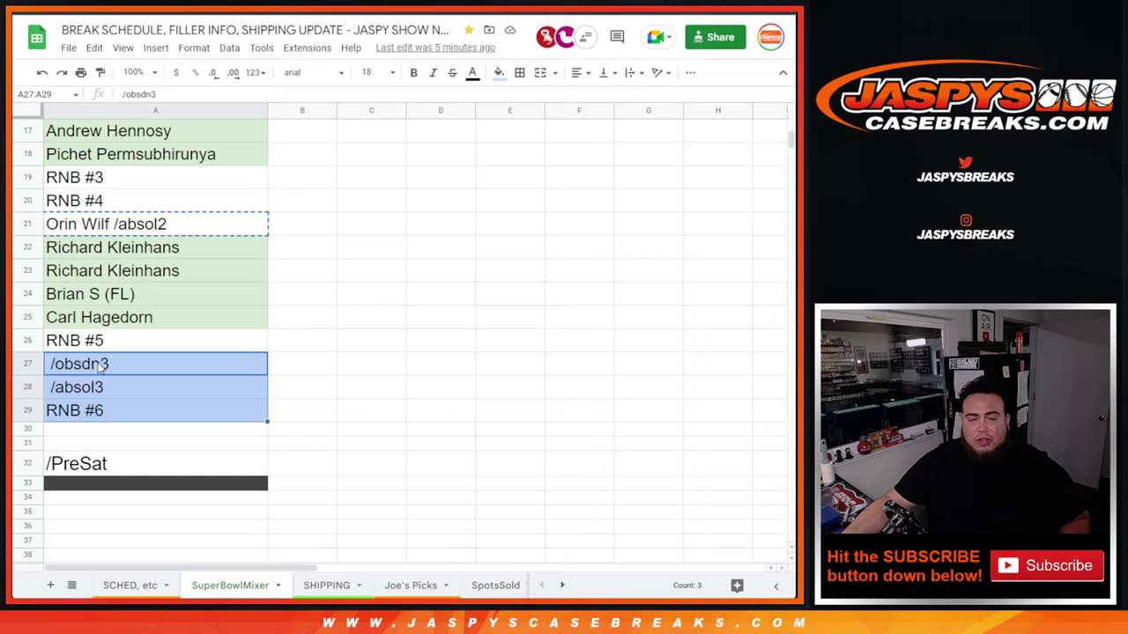
pyautogui.click(99, 370)
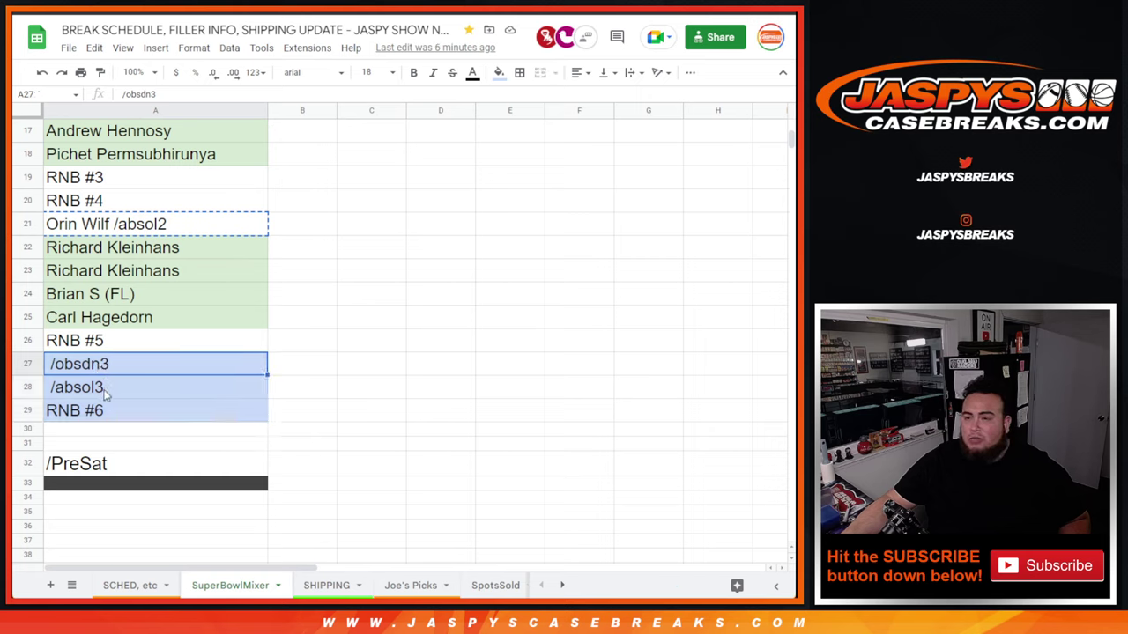
pyautogui.press('Return')
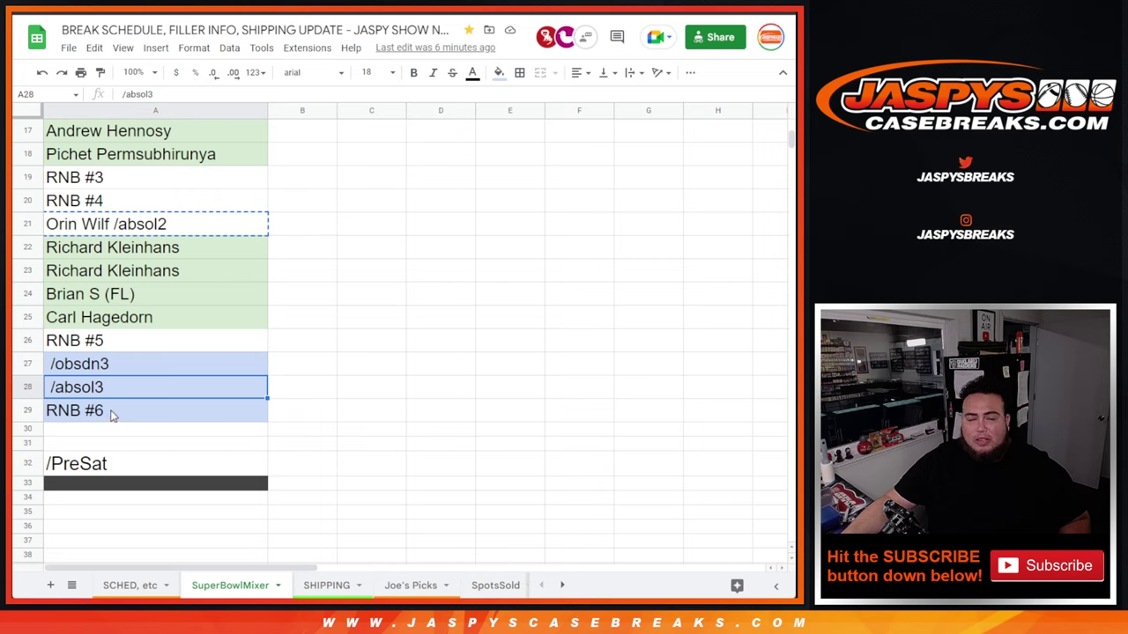
pyautogui.press('Return')
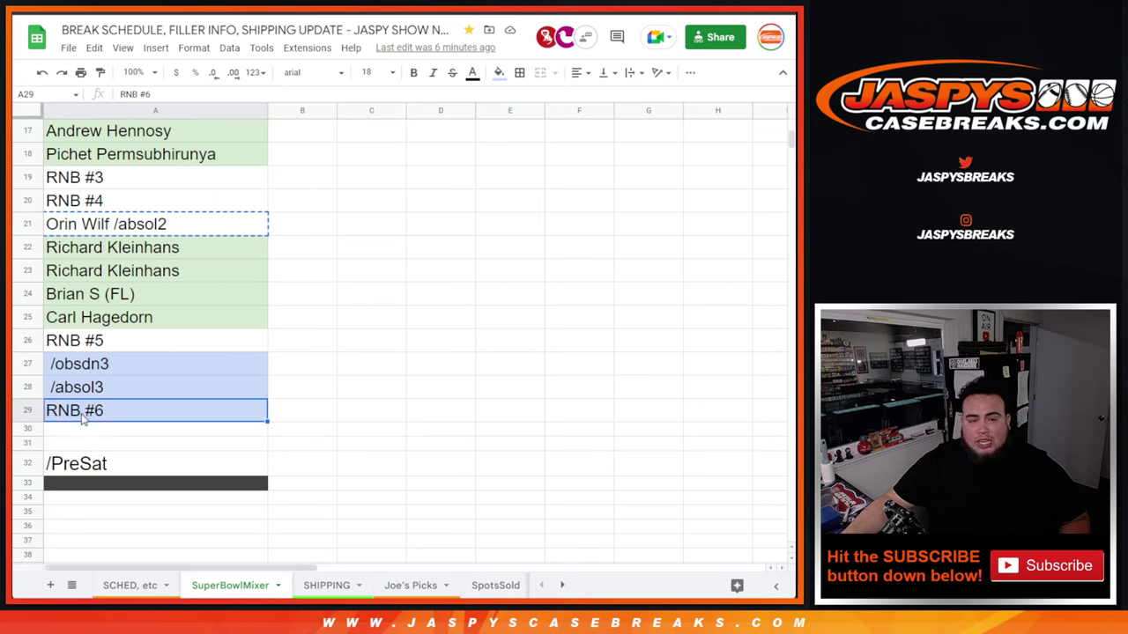
pyautogui.press('Return')
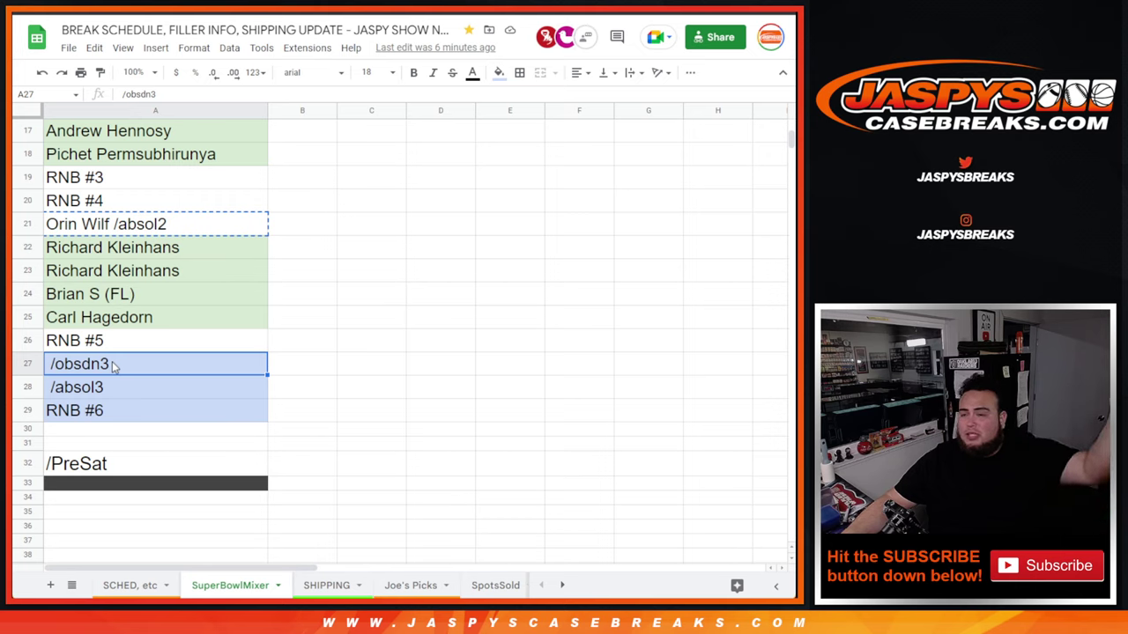
# Select the schedule rows from /obsdn3 down to row 30, including the empty rows.
pyautogui.keyDown('ctrl'); pyautogui.moveTo(100, 431); pyautogui.dragTo(103, 447); pyautogui.keyUp('ctrl')
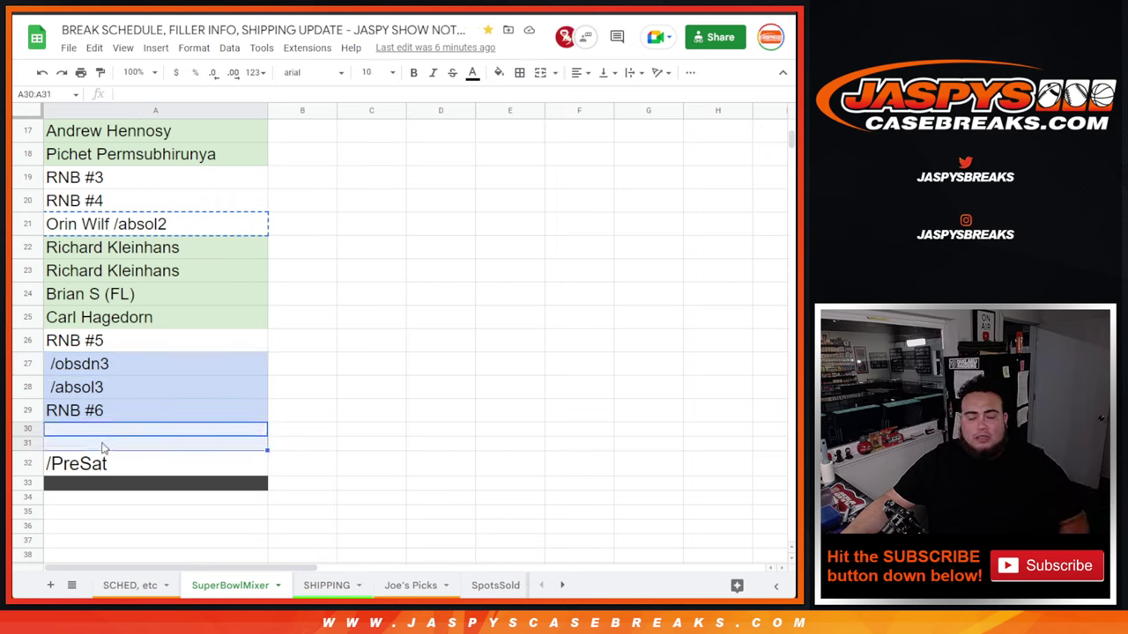
pyautogui.moveTo(113, 360); pyautogui.dragTo(104, 451)
pyautogui.click(166, 370)
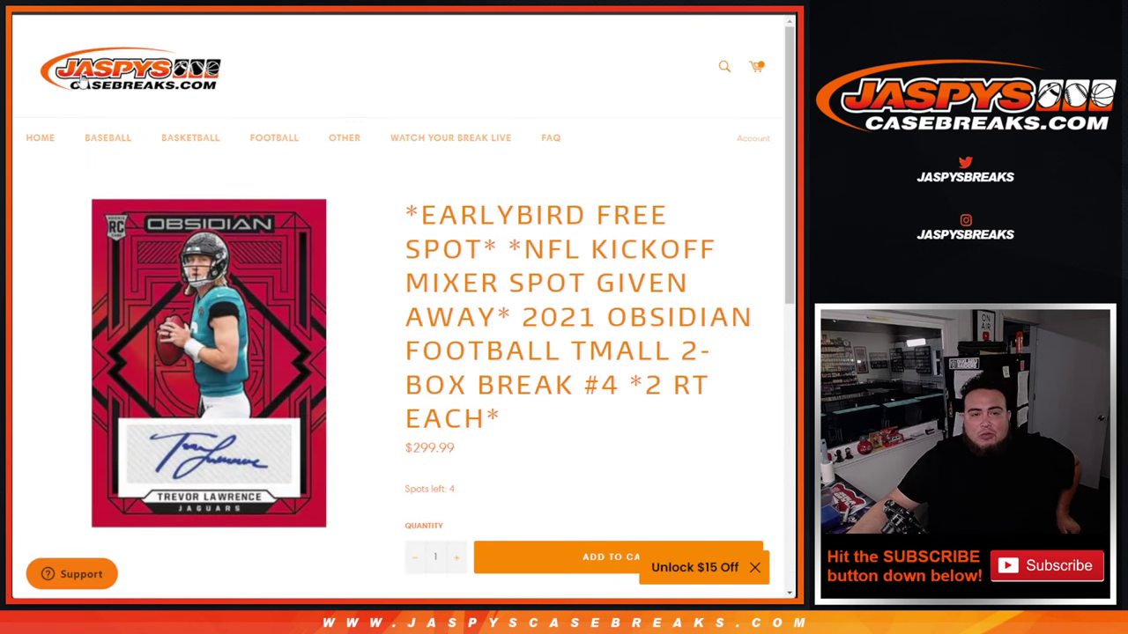
# Go to the Jaspys Casebreaks home page and scroll to the NFL Kickoff mixer products.
pyautogui.click(81, 80)
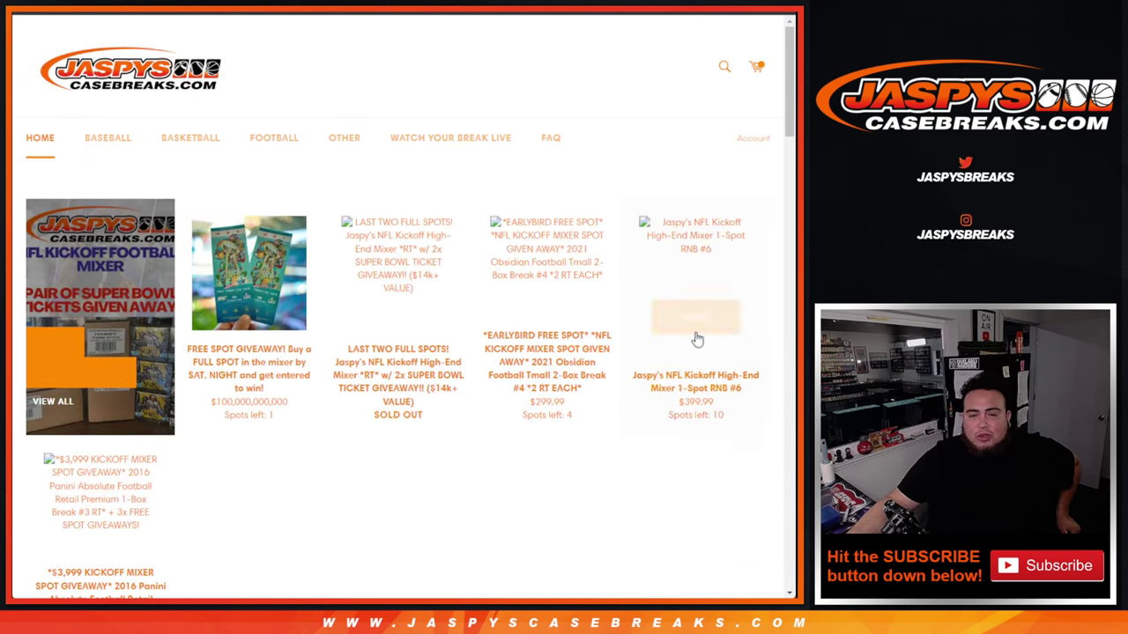
pyautogui.scroll(-3, 695, 335)
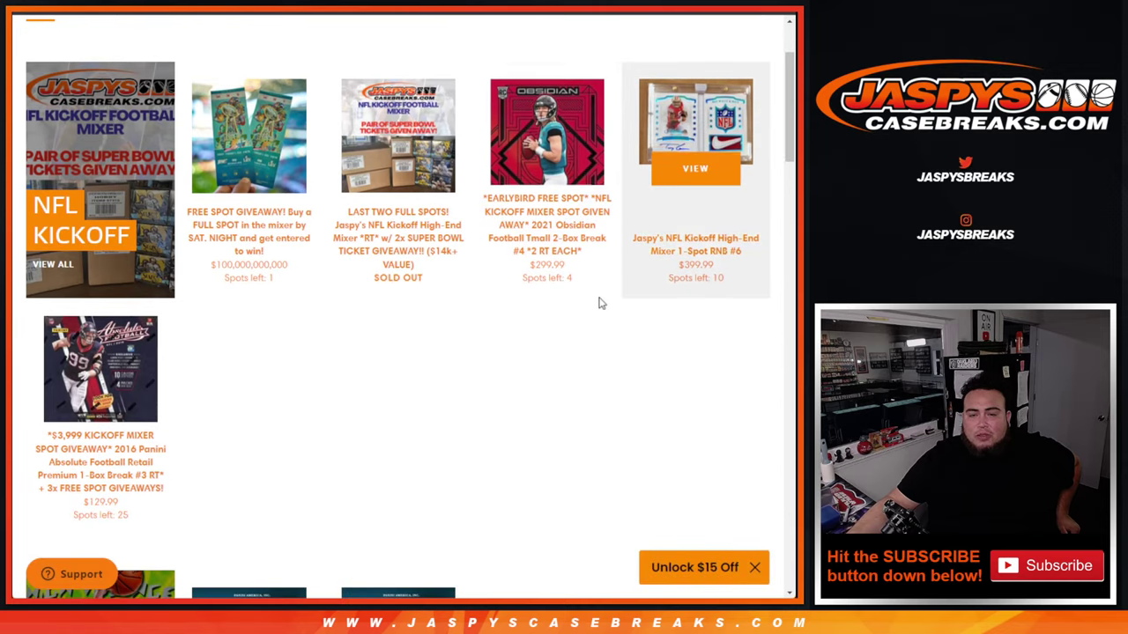